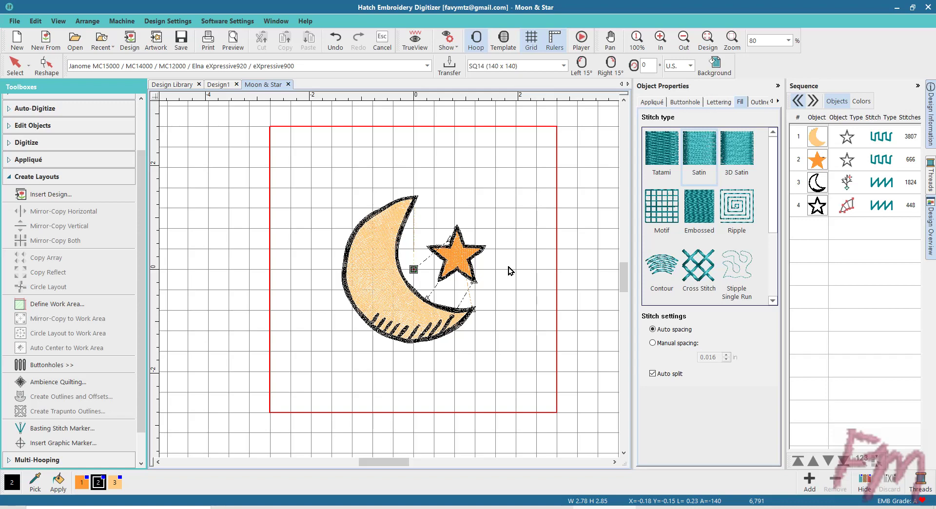
Start a new appliqué with trim-in-place style, Box Zigzag tack and Satin cover settings
click(509, 271)
click(11, 160)
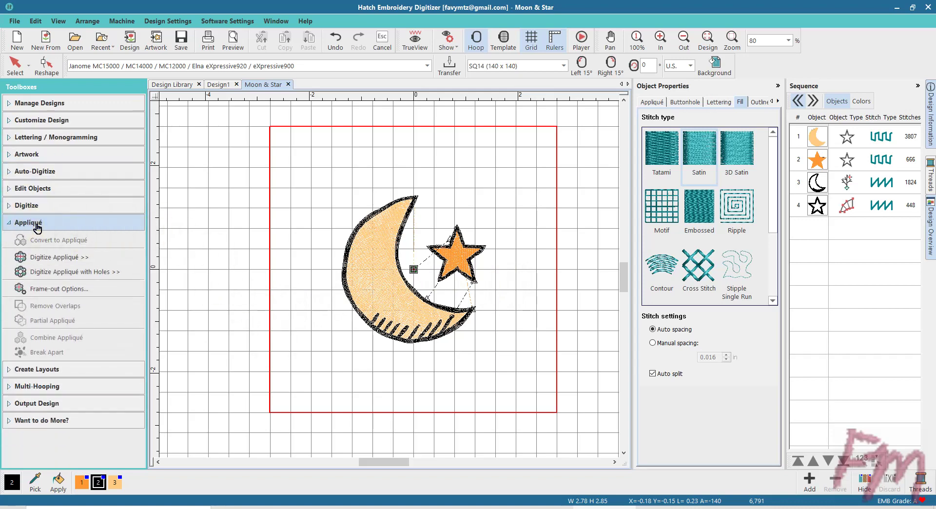
click(37, 227)
click(68, 223)
click(75, 238)
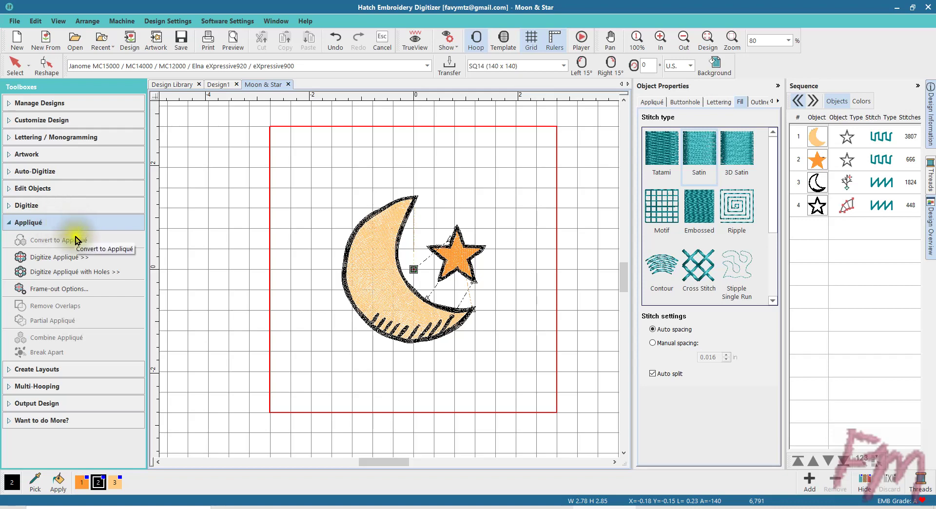
click(69, 260)
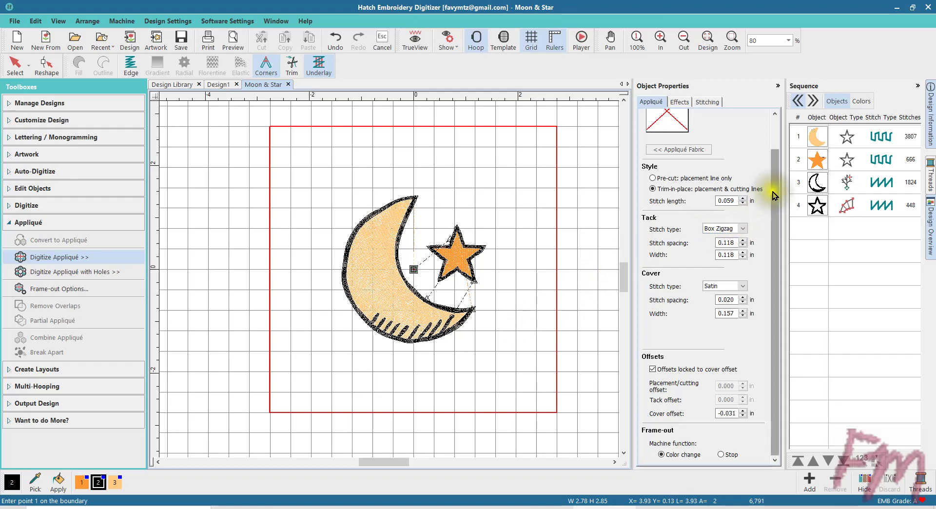
drag(778, 188, 778, 146)
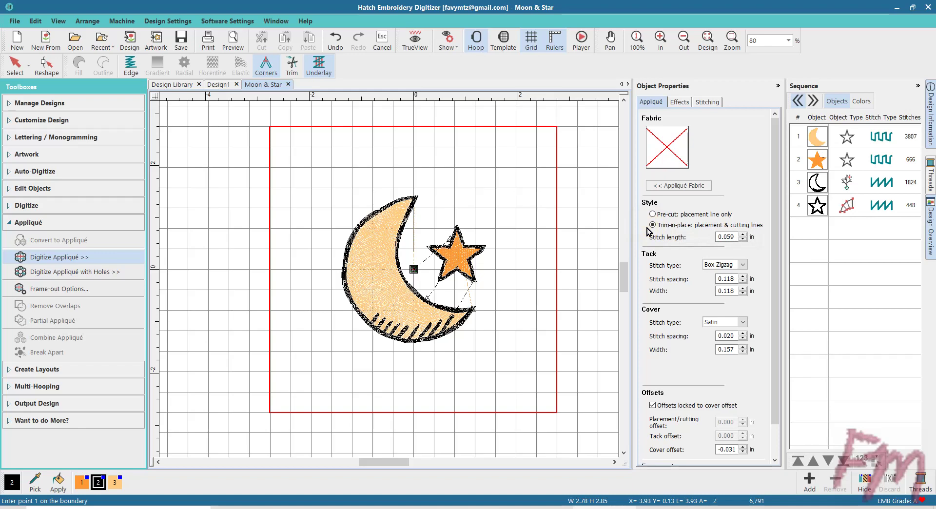
click(730, 236)
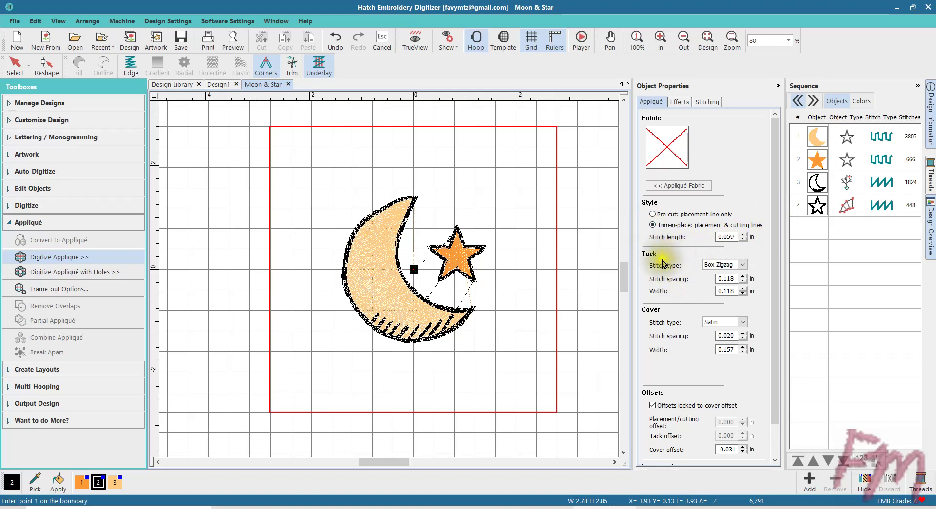
click(742, 265)
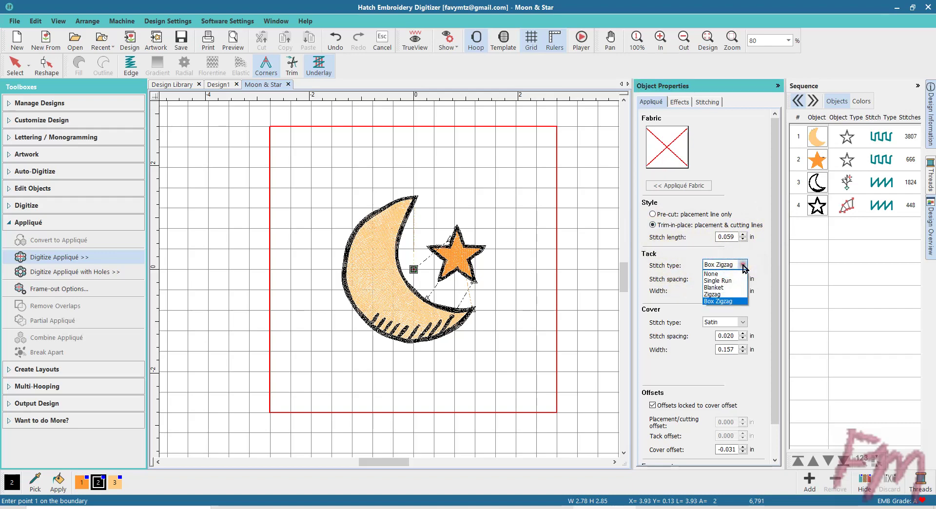
click(717, 280)
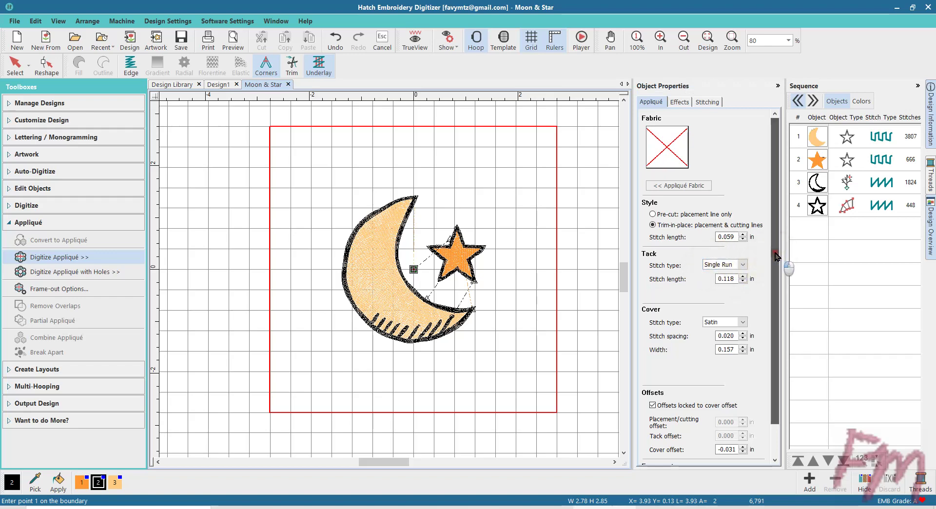
scroll(774, 266, down, 2)
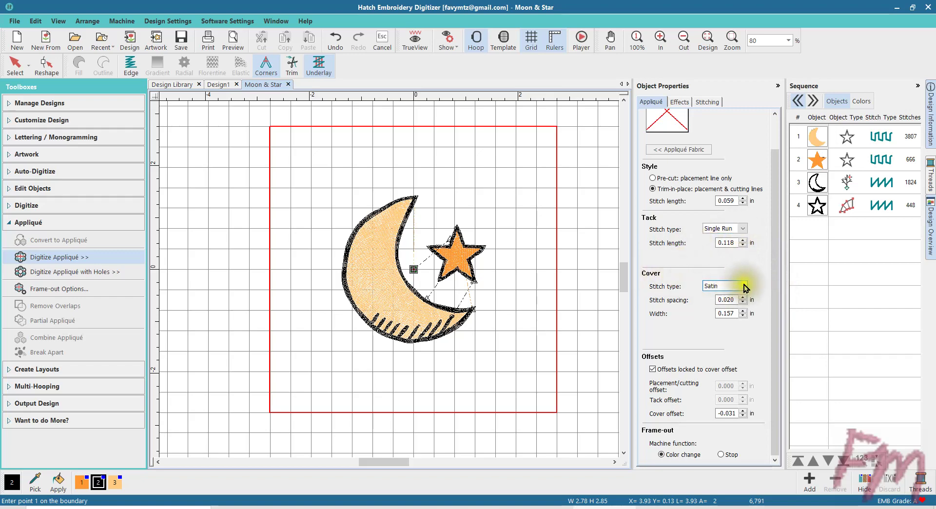
click(729, 289)
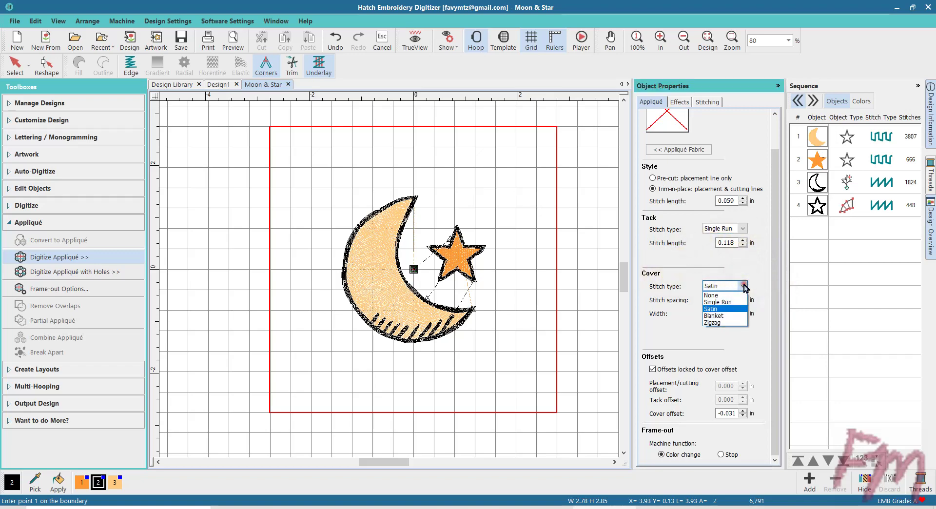
click(717, 309)
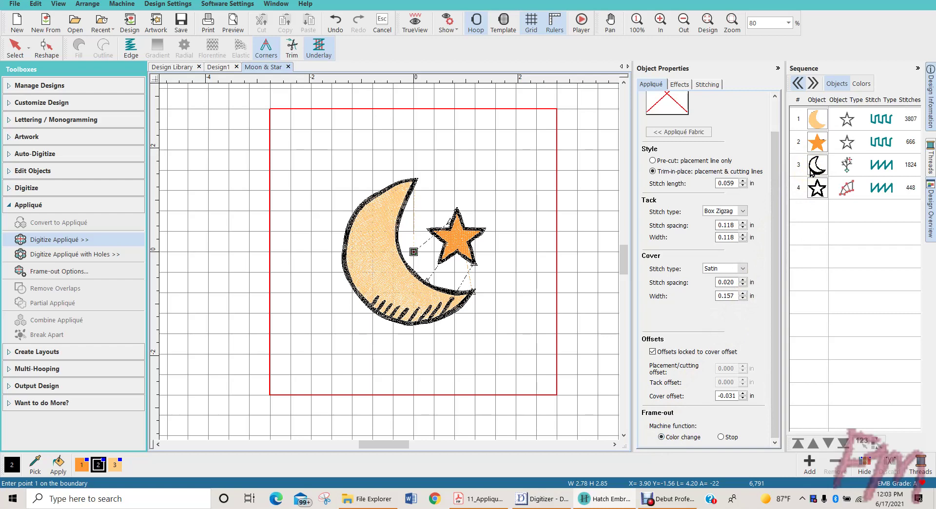
click(721, 437)
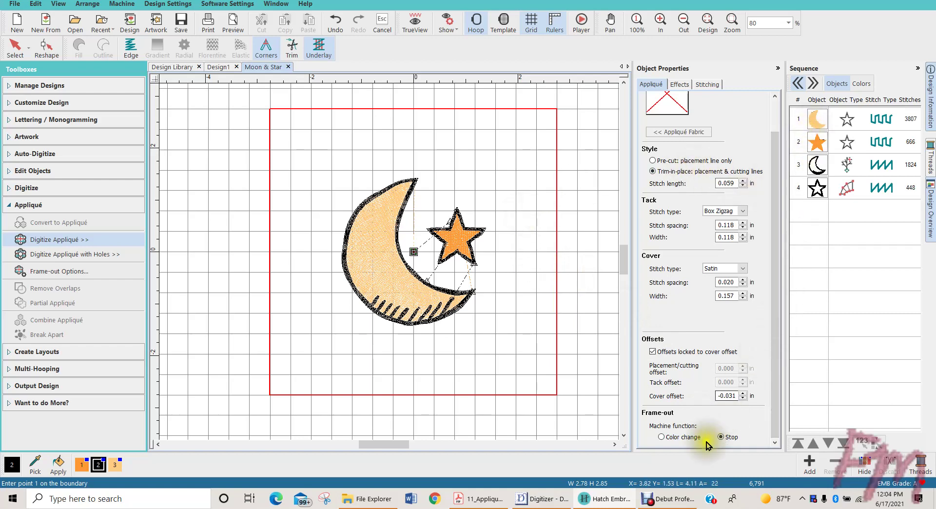
Switch the appliqué frame-out from Color change to Stop and bring up the Frame-out Options
click(661, 437)
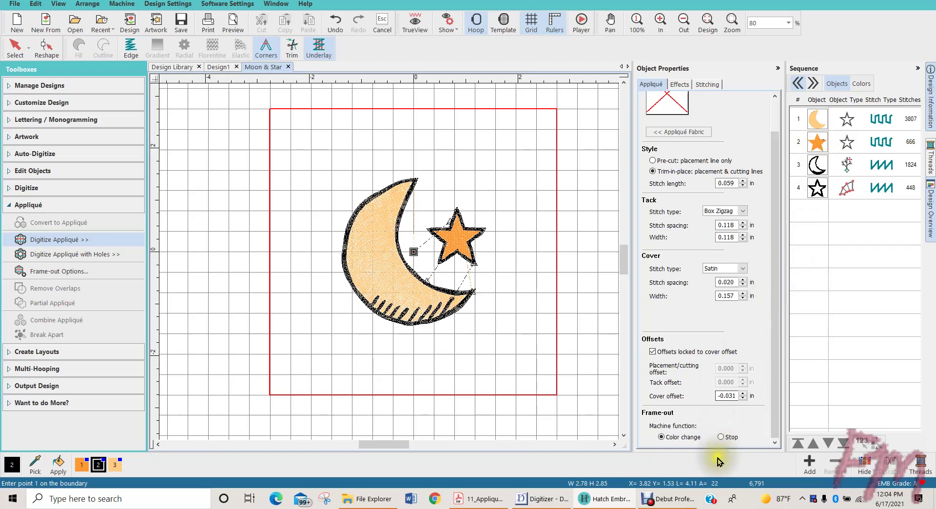
click(721, 437)
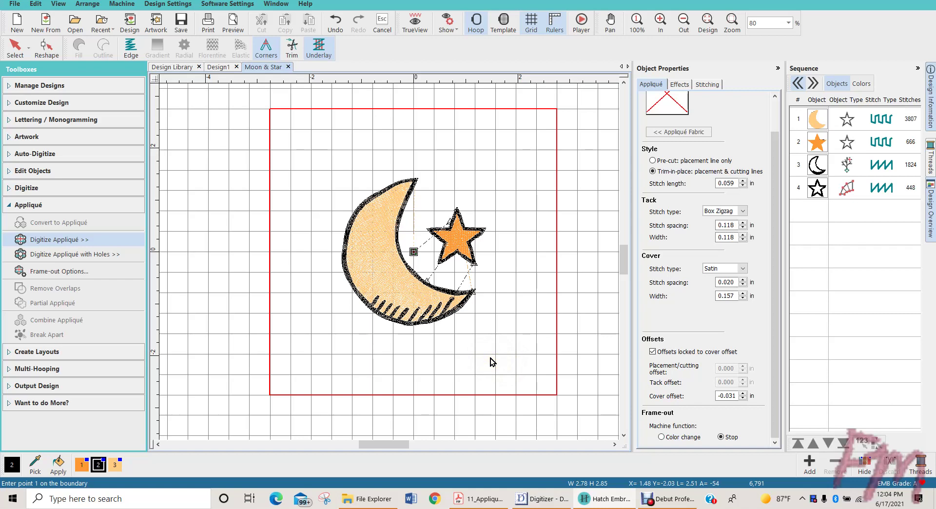
click(72, 274)
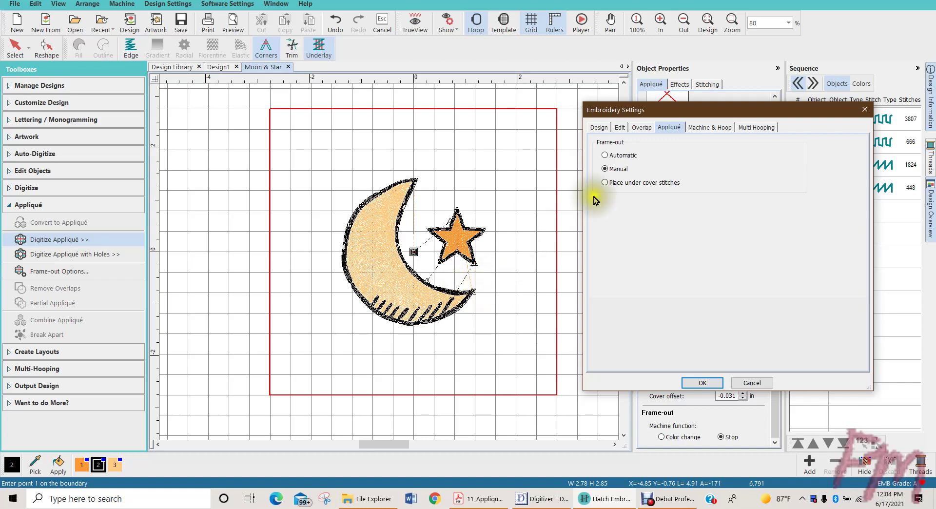
Try Automatic and Place under cover stitches frame-out, then confirm the frame-out as Manual
click(605, 155)
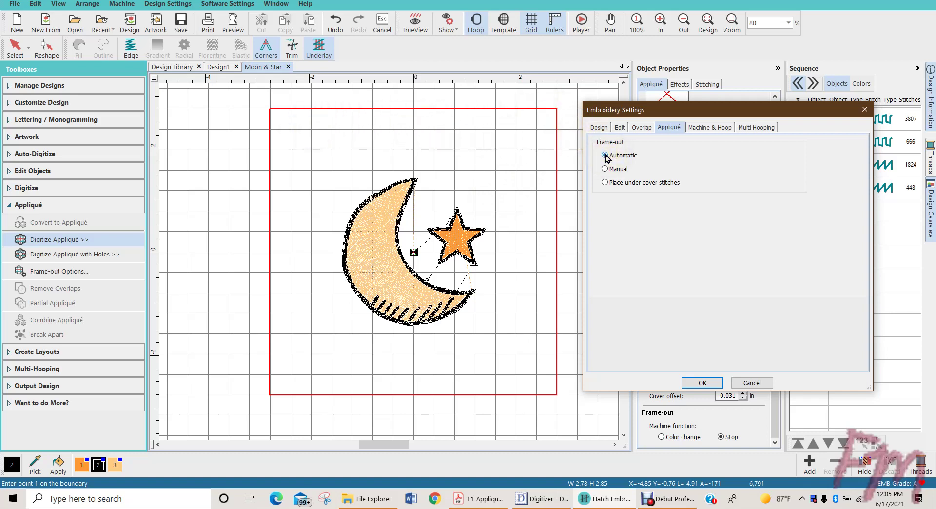
click(606, 169)
click(606, 183)
click(605, 184)
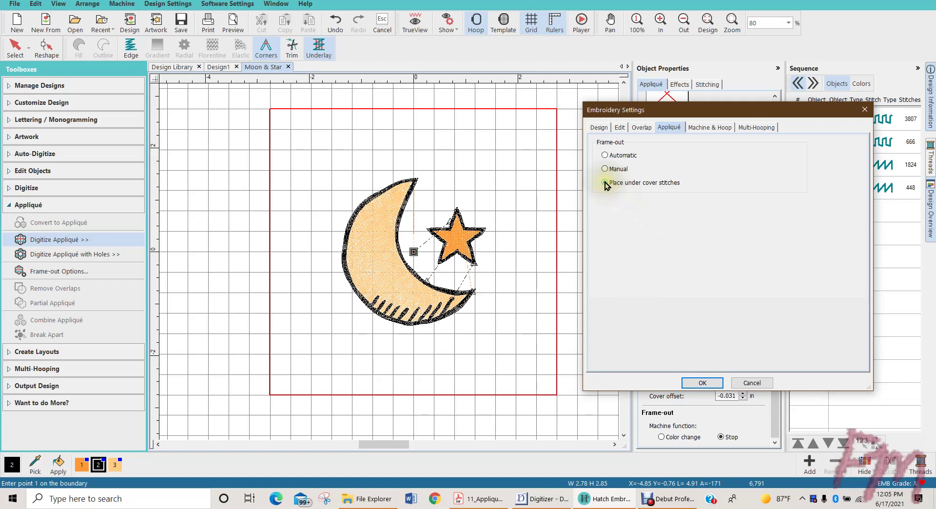
click(605, 193)
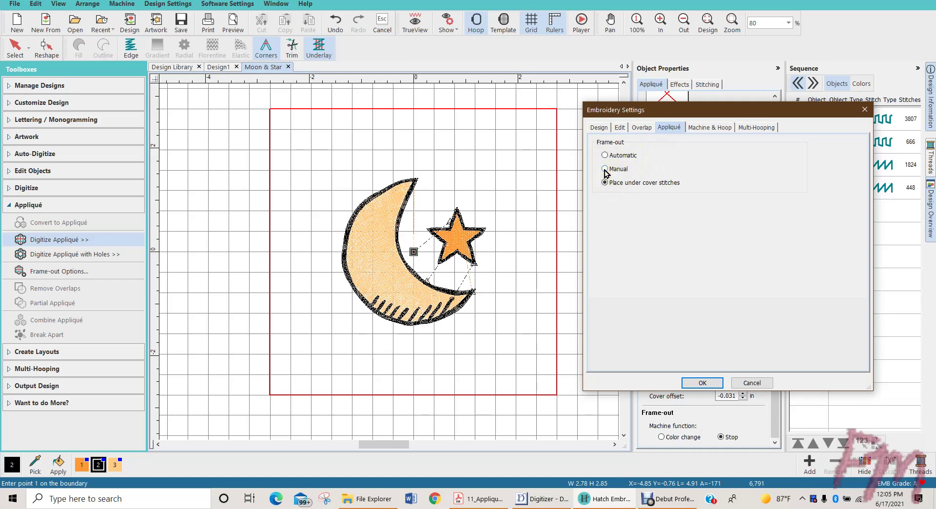
click(605, 168)
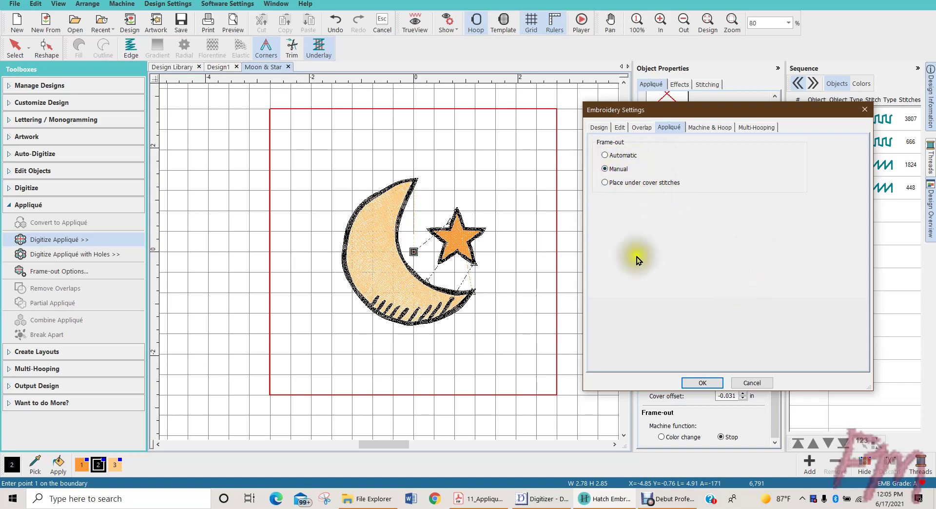
click(702, 382)
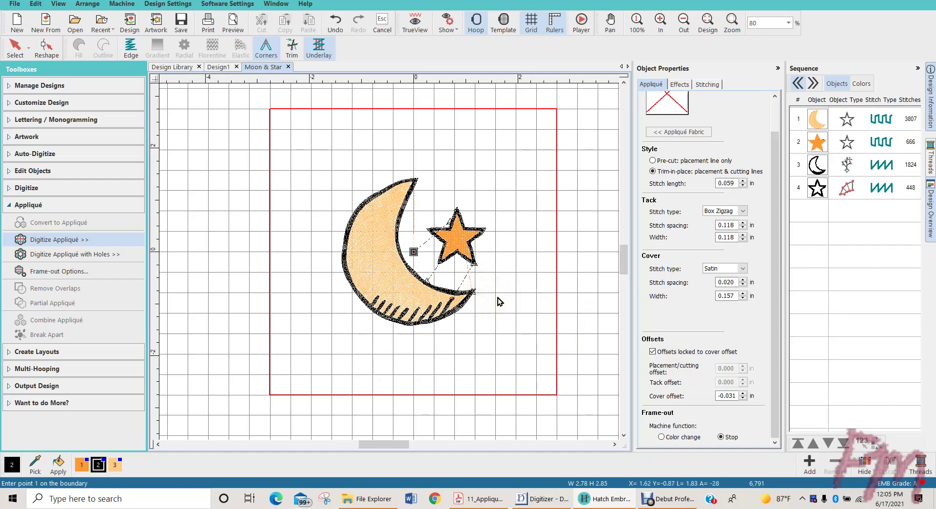
Select the moon in the Sequence list and convert it to an appliqué
click(818, 123)
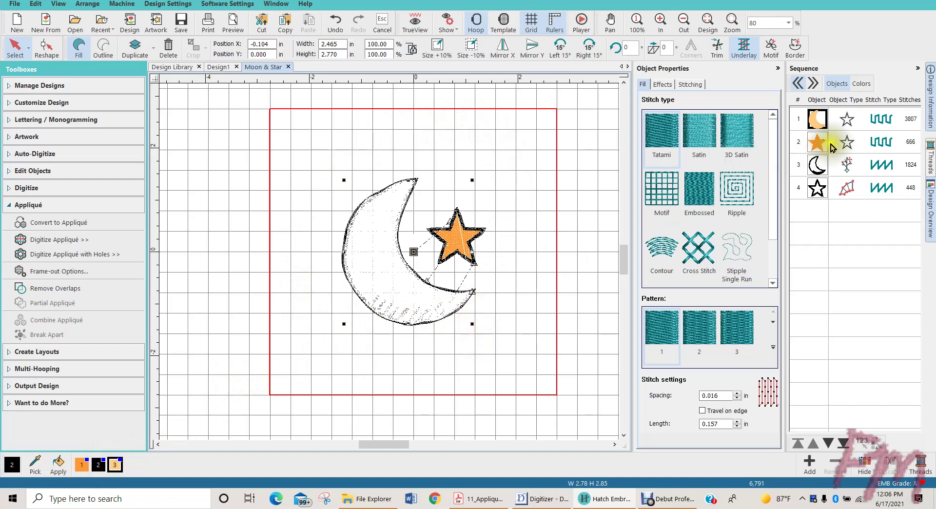
click(66, 225)
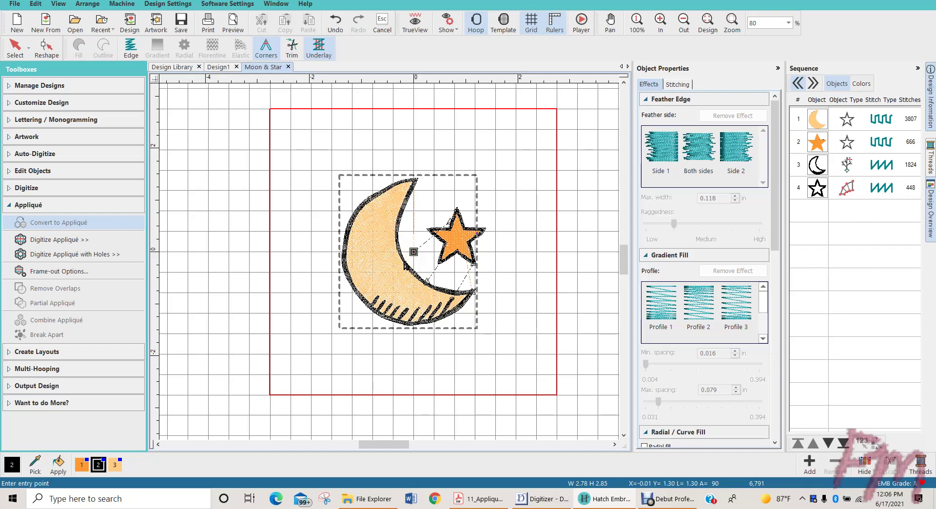
scroll(405, 266, up, 3)
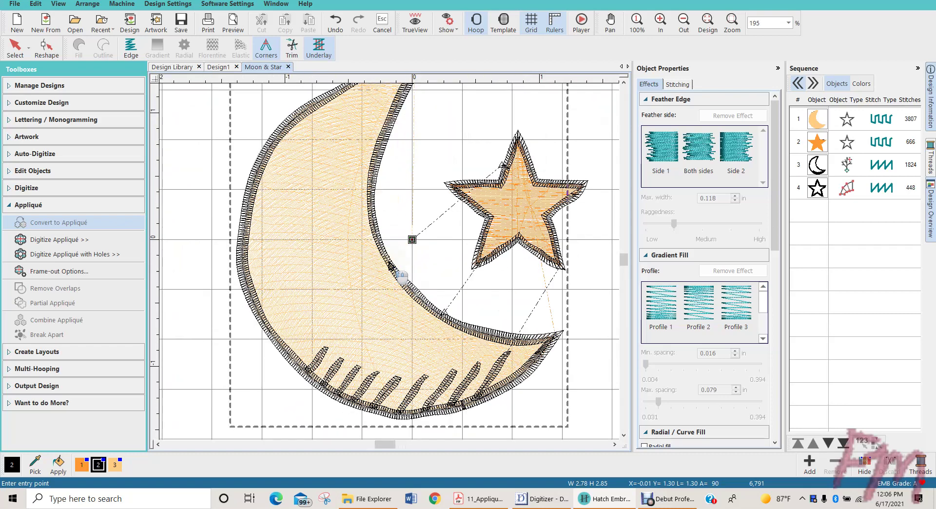
Set the moon appliqué's entry and exit points on its inner edge
click(372, 217)
click(372, 216)
scroll(374, 217, down, 1)
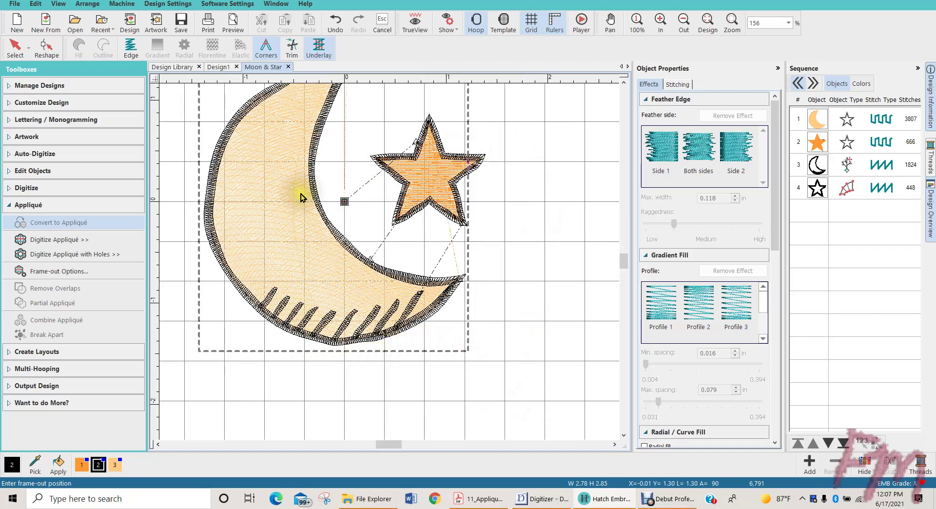
Place the moon's manual frame-out point out near the hoop edge
click(317, 196)
click(388, 266)
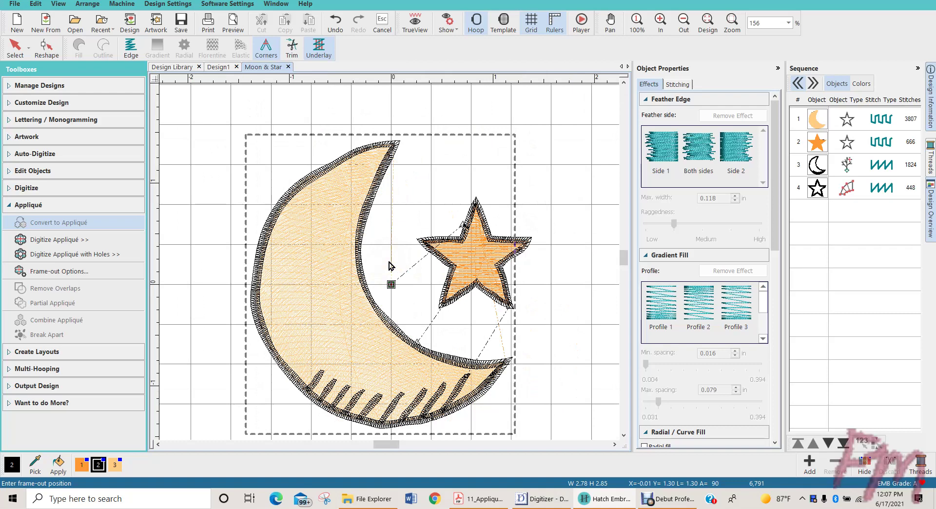
click(491, 367)
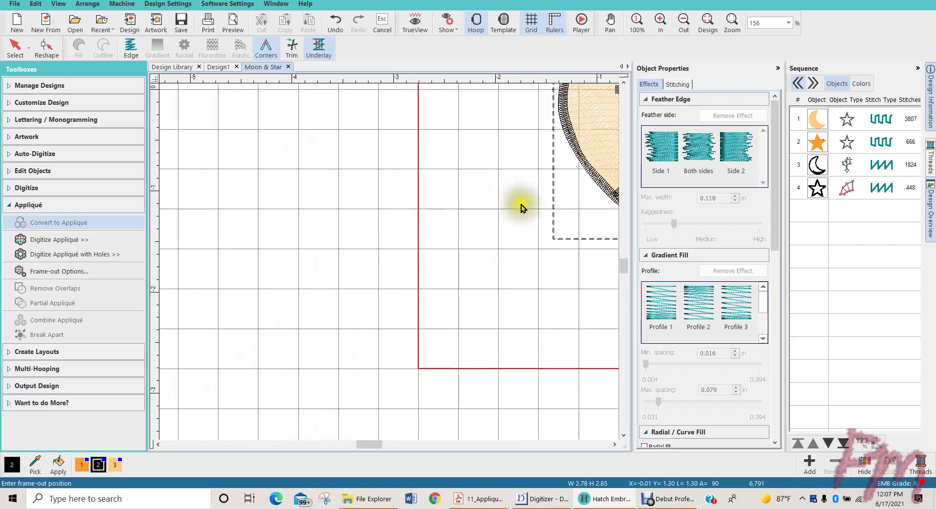
click(389, 264)
key(1)
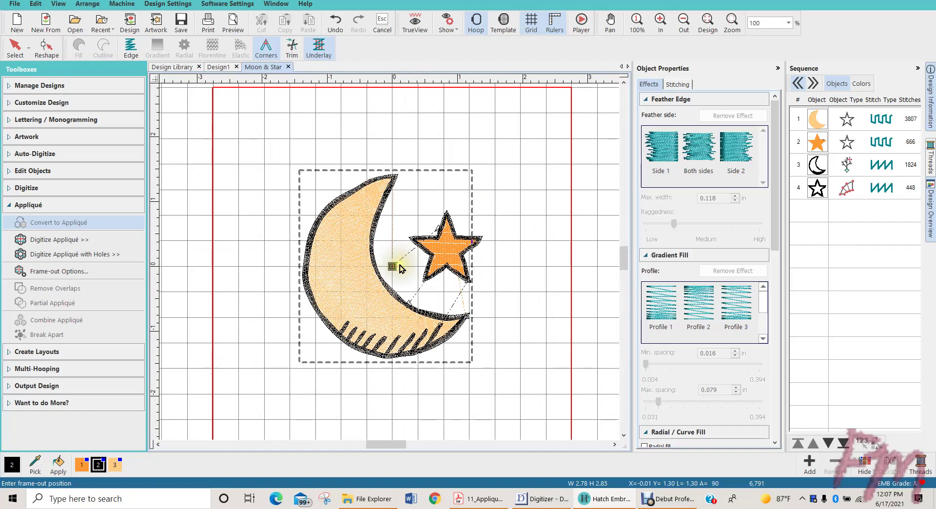
scroll(390, 266, down, 1)
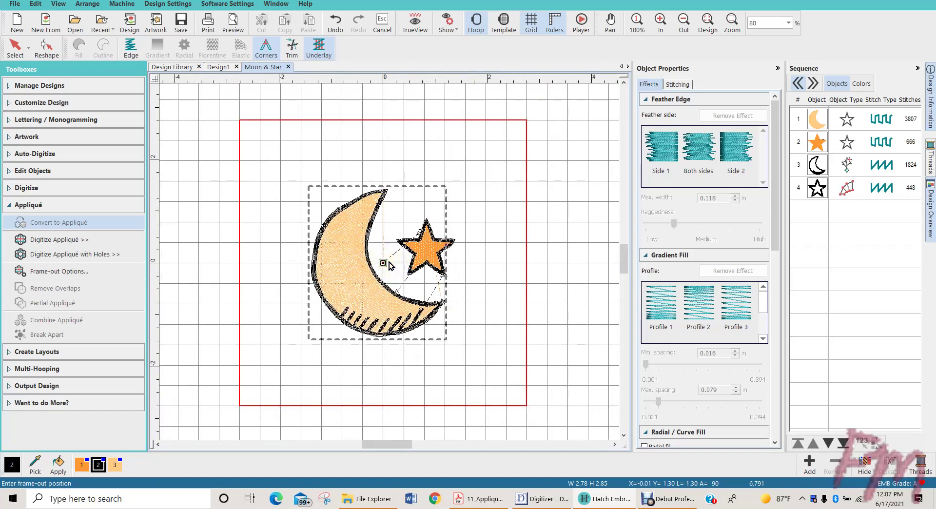
click(389, 265)
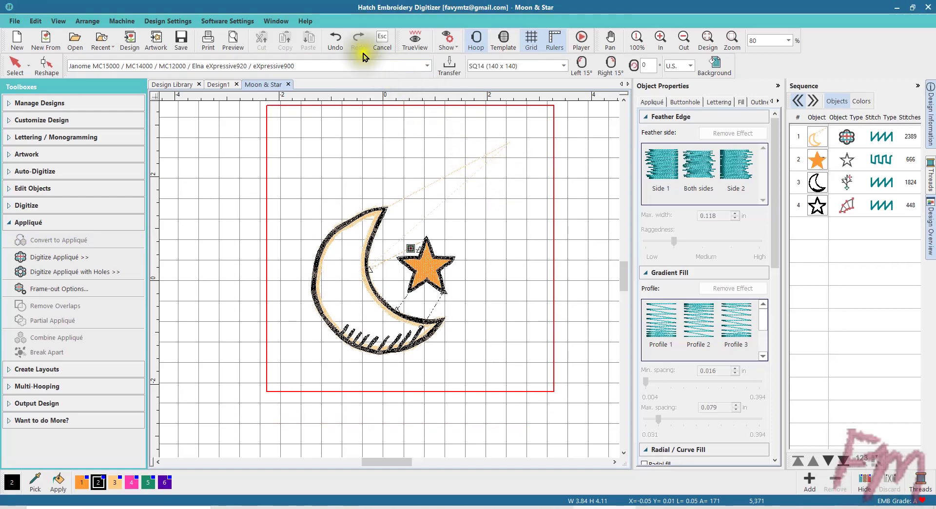
Undo the moon's appliqué conversion and convert the moon to an appliqué again
click(339, 26)
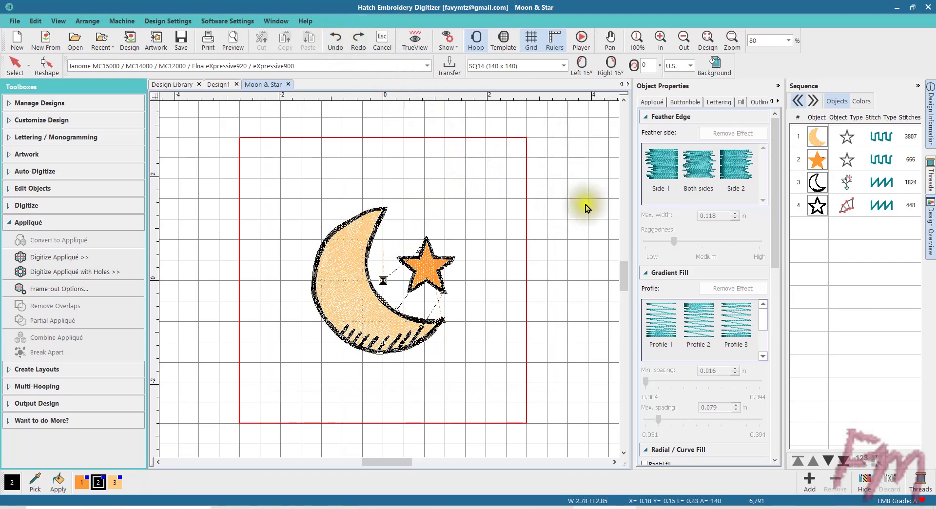
click(816, 141)
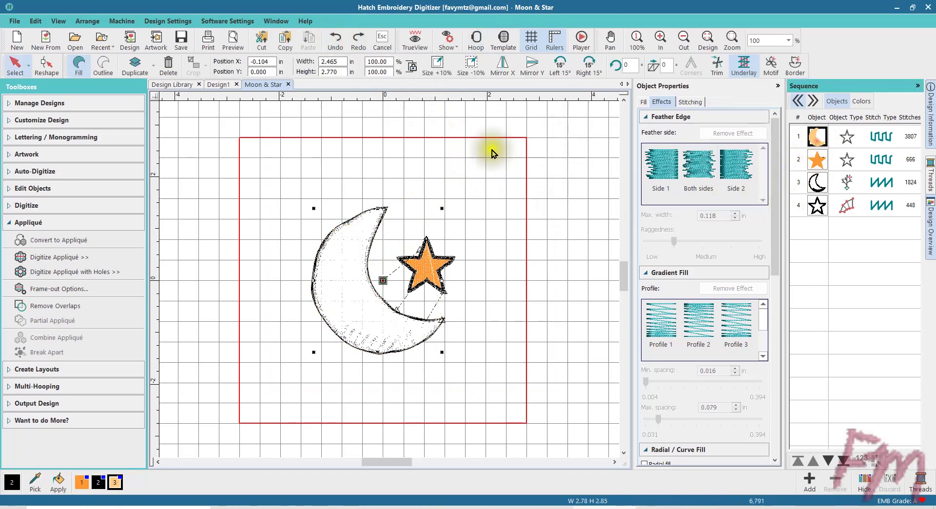
click(59, 240)
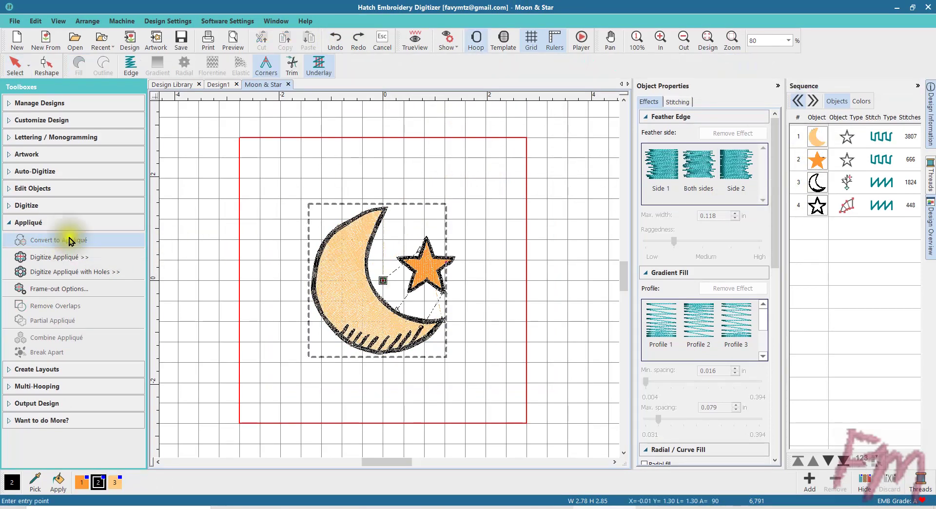
scroll(390, 283, up, 5)
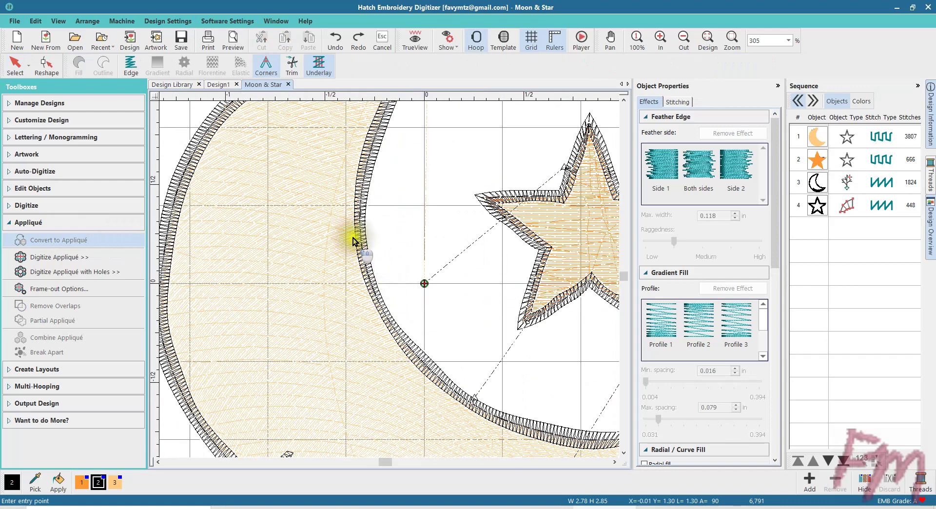
Set a new entry point on the moon's inner edge and put the frame-out at the design's top-right corner
click(361, 210)
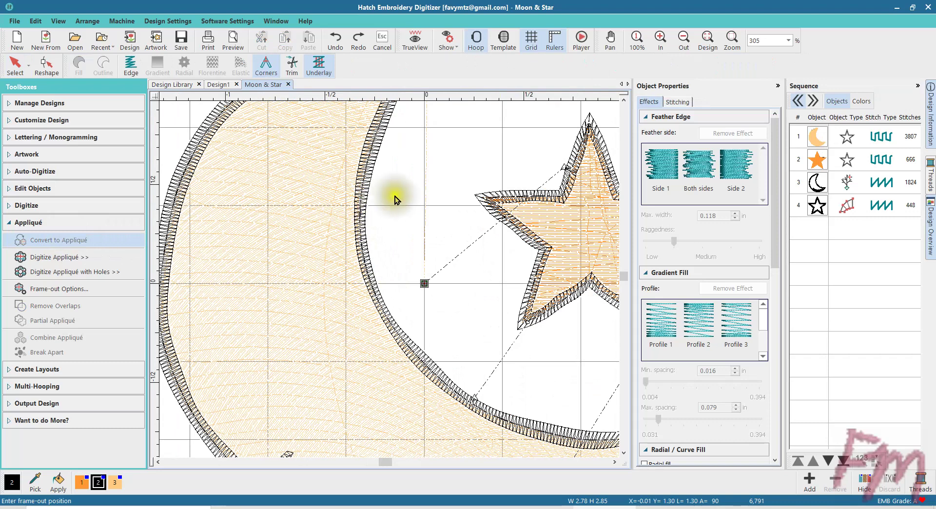
scroll(390, 280, down, 2)
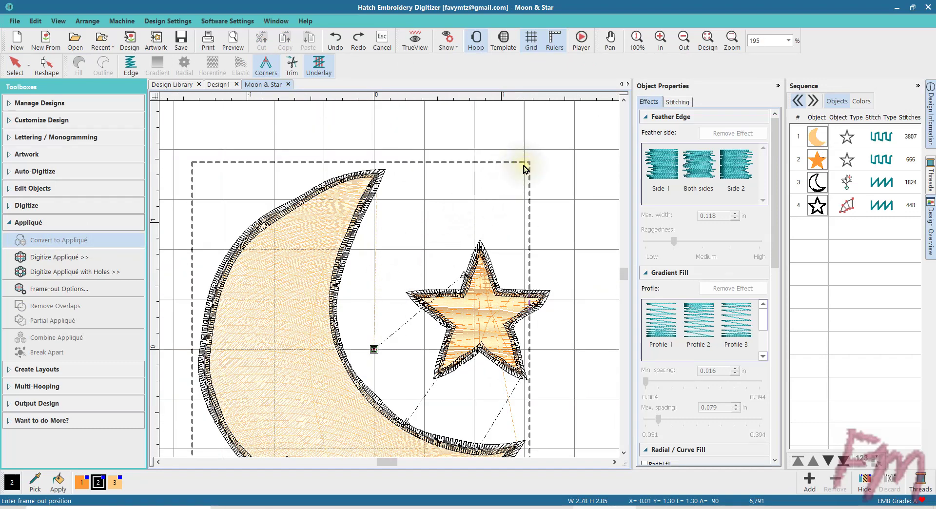
click(524, 169)
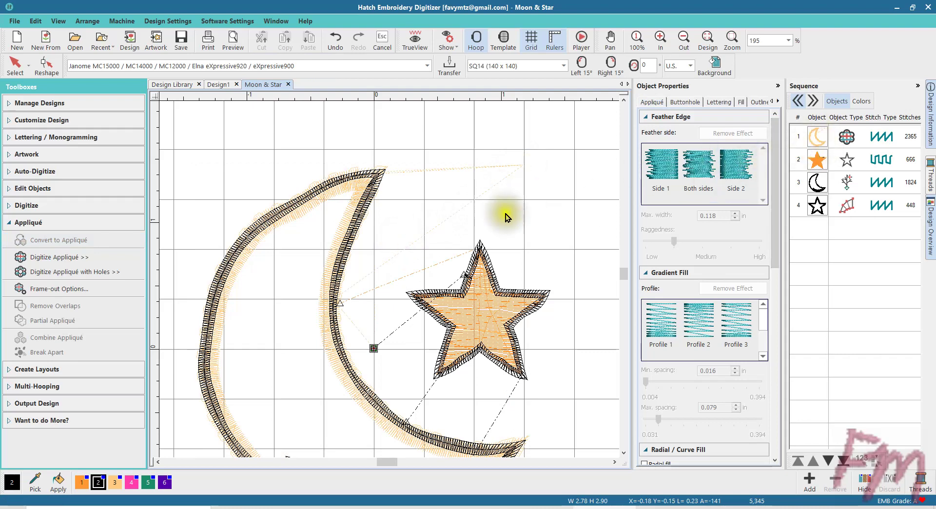
scroll(391, 279, down, 6)
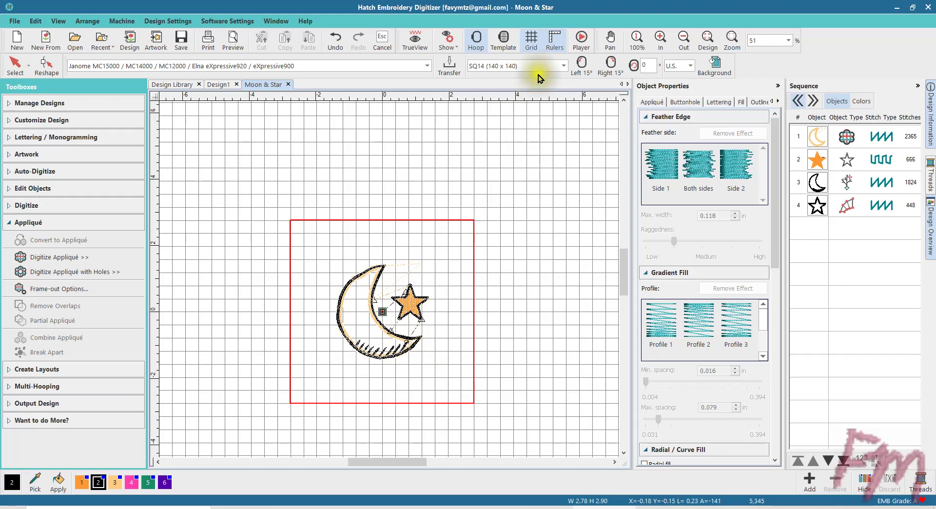
Set the hoop position to Manual with Set hoop center enabled
right_click(476, 42)
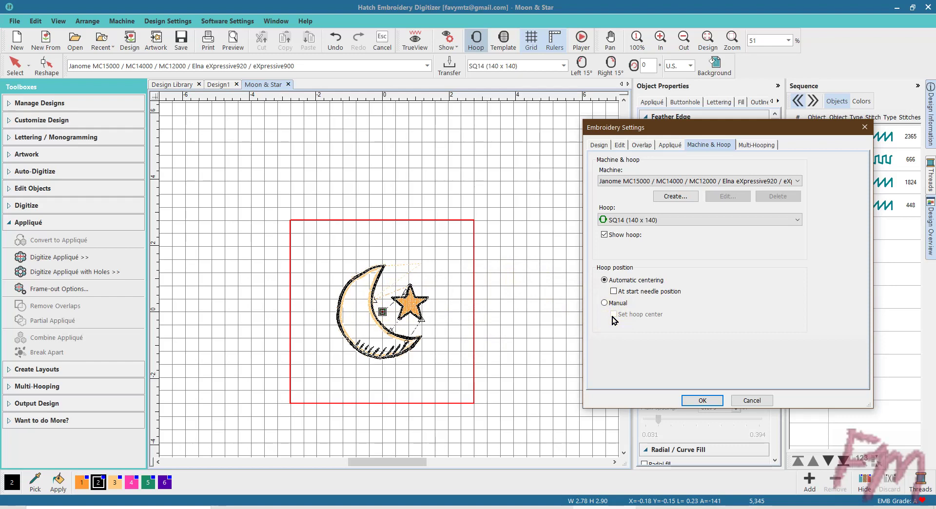
click(607, 281)
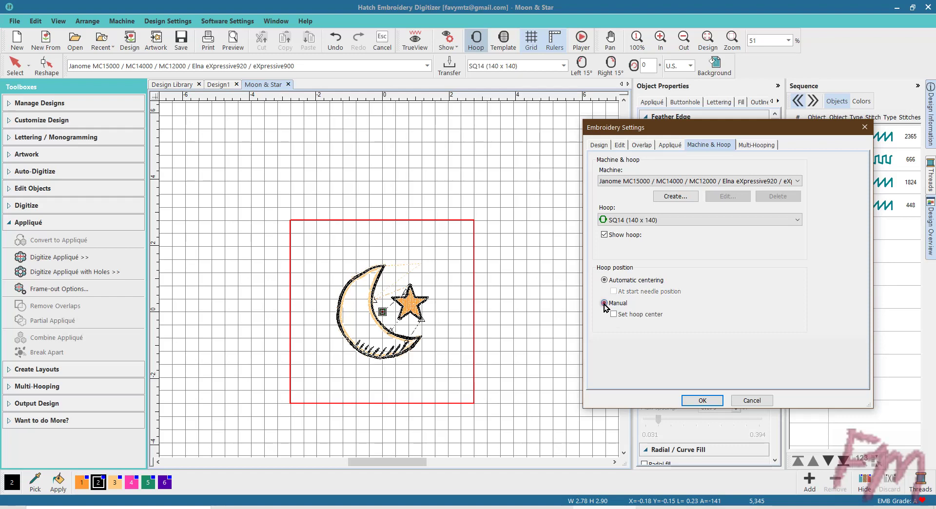
click(613, 315)
click(702, 401)
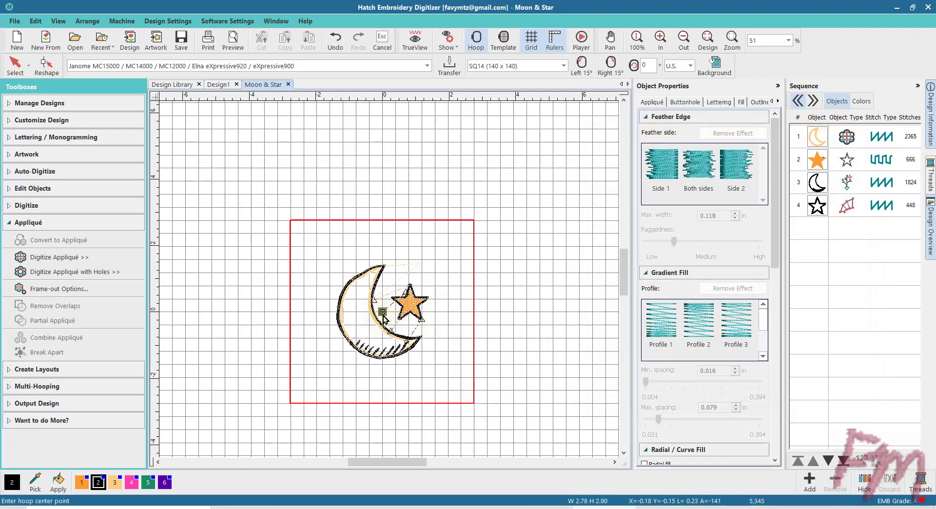
Place the hoop centre on the design's centre point and return to the Select tool
scroll(388, 283, up, 2)
scroll(389, 282, up, 8)
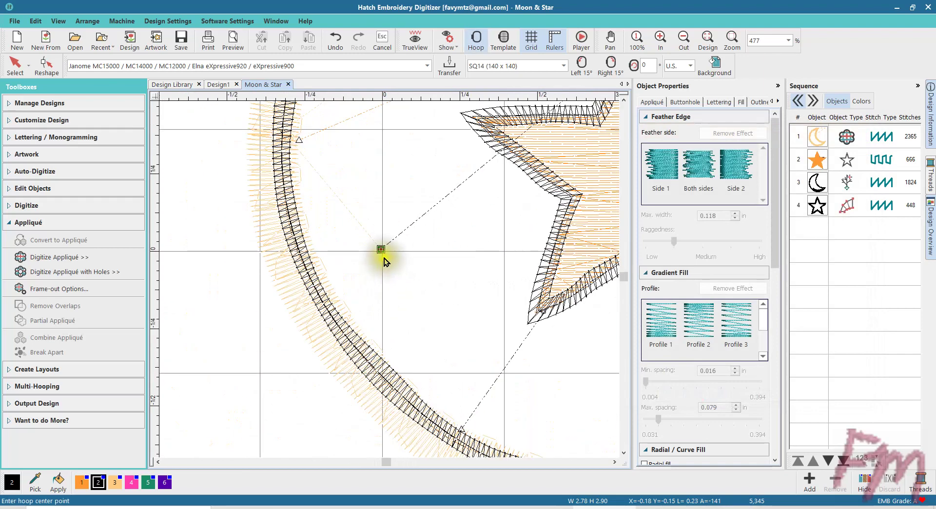
click(381, 250)
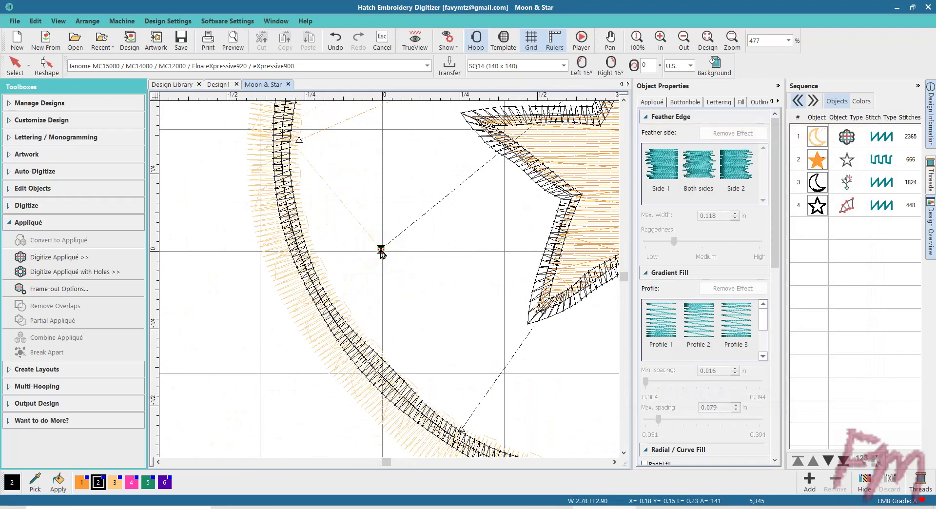
scroll(385, 268, down, 10)
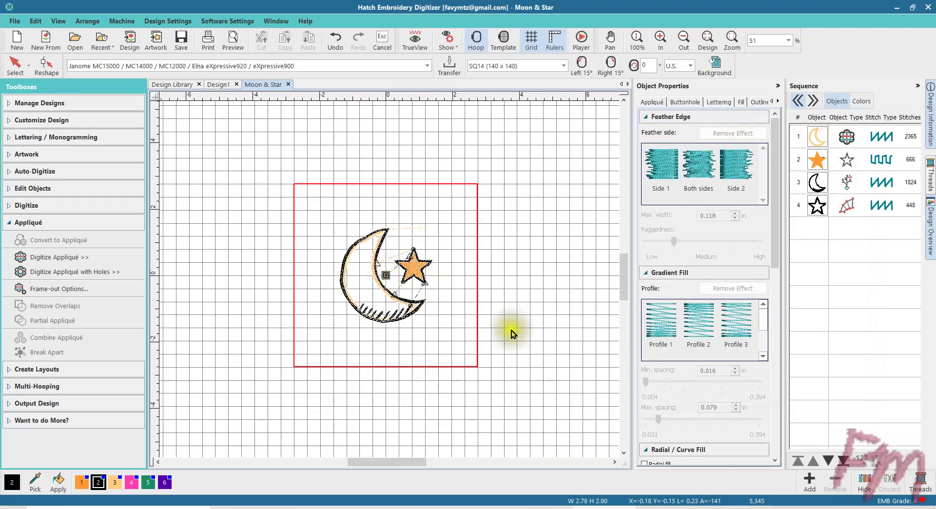
click(512, 334)
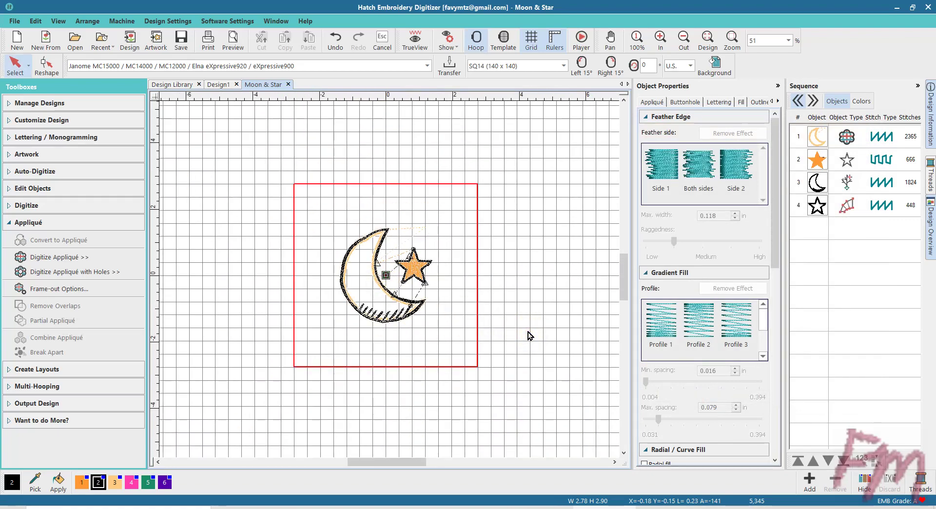
Convert the star to an appliqué with its frame-out at the hoop's top-right corner, then deselect it
click(821, 161)
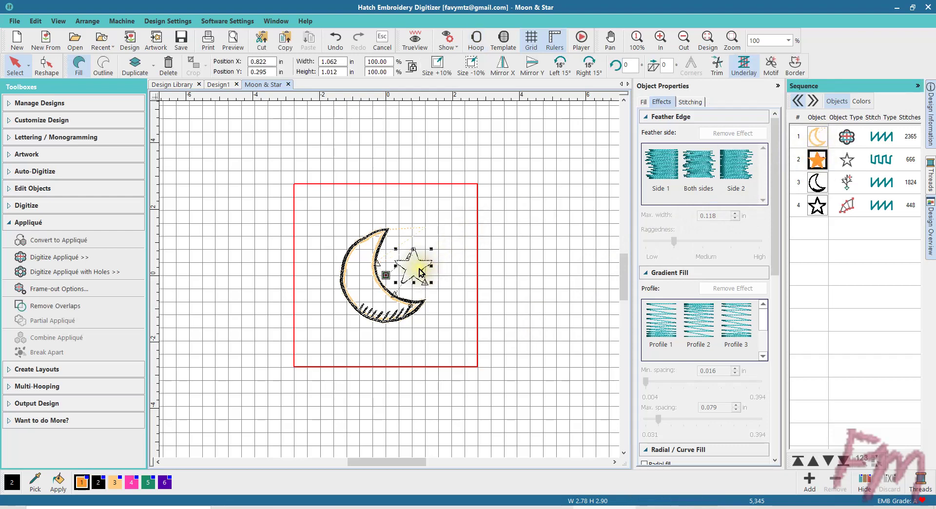
click(72, 242)
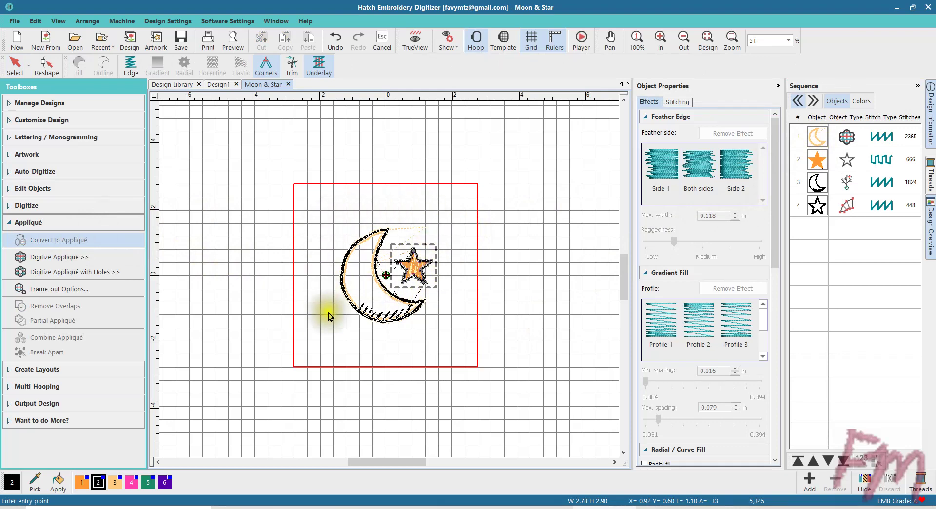
scroll(417, 242, up, 5)
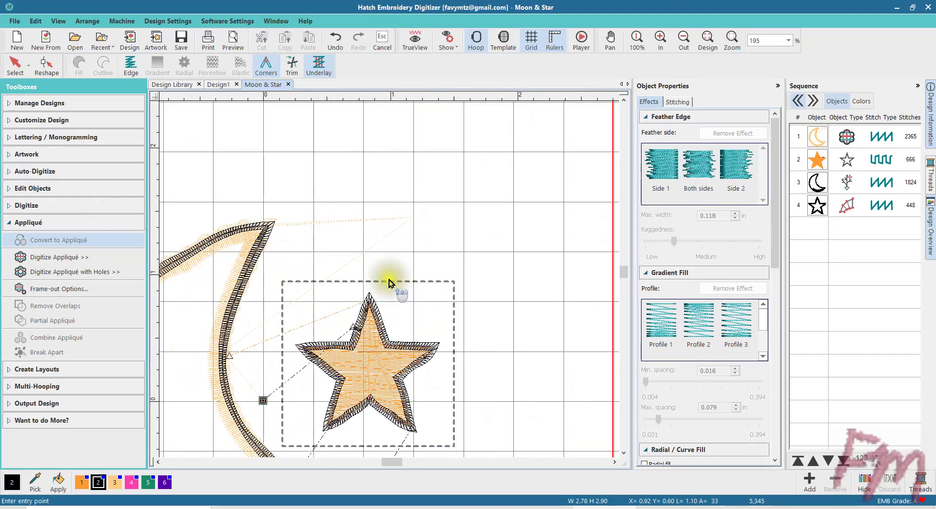
scroll(388, 283, up, 1)
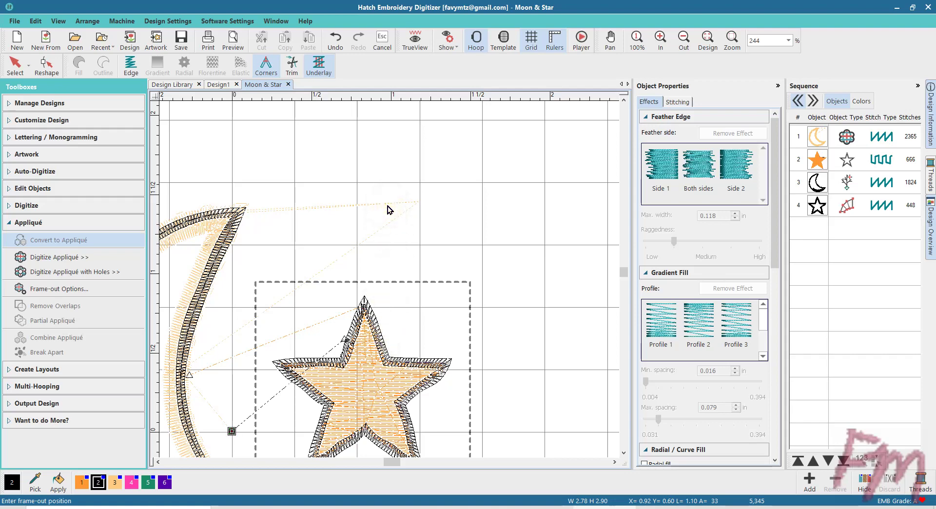
scroll(388, 210, down, 4)
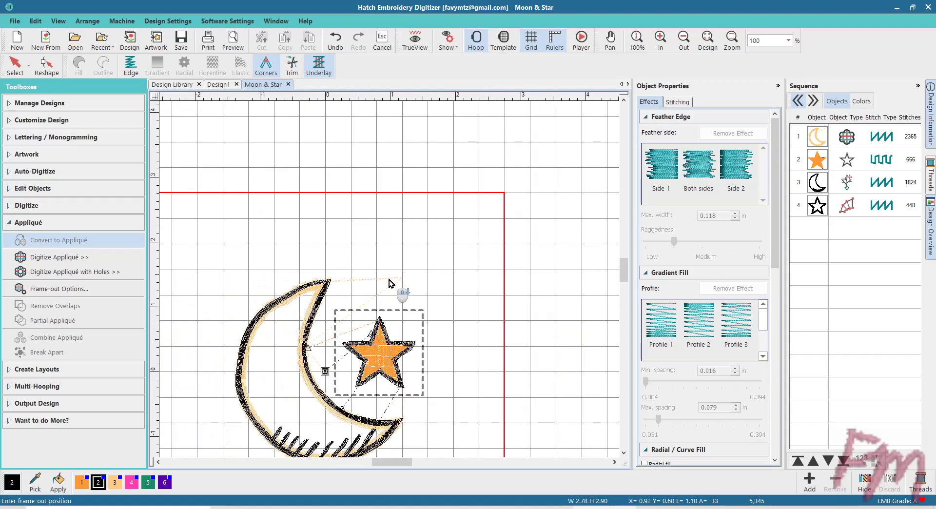
scroll(390, 283, down, 2)
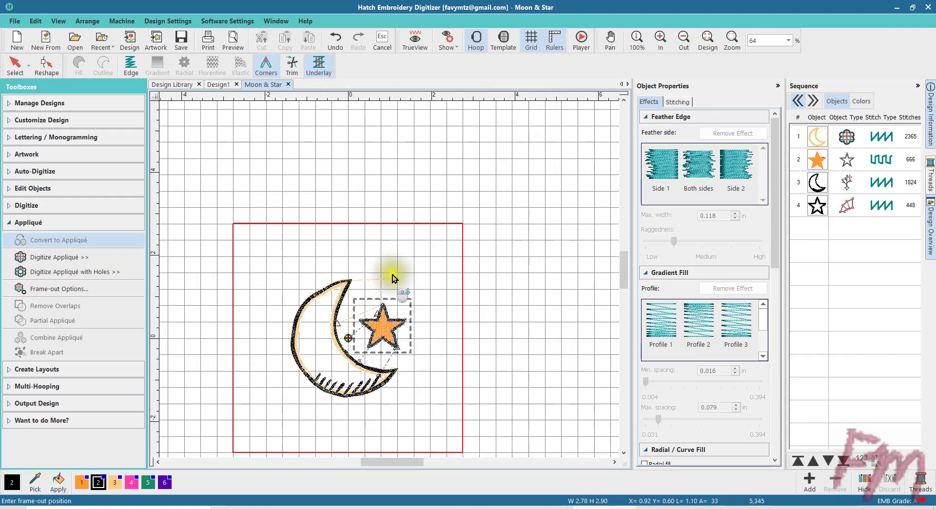
click(451, 229)
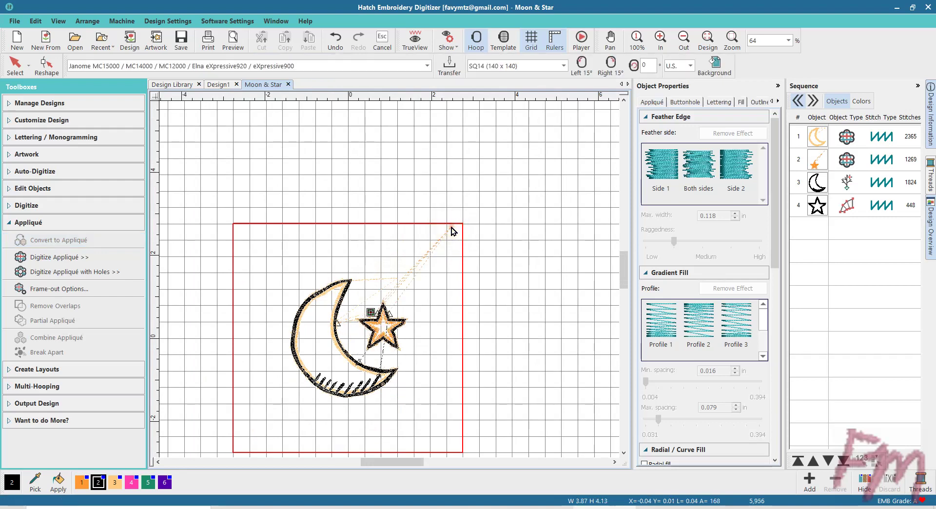
click(497, 337)
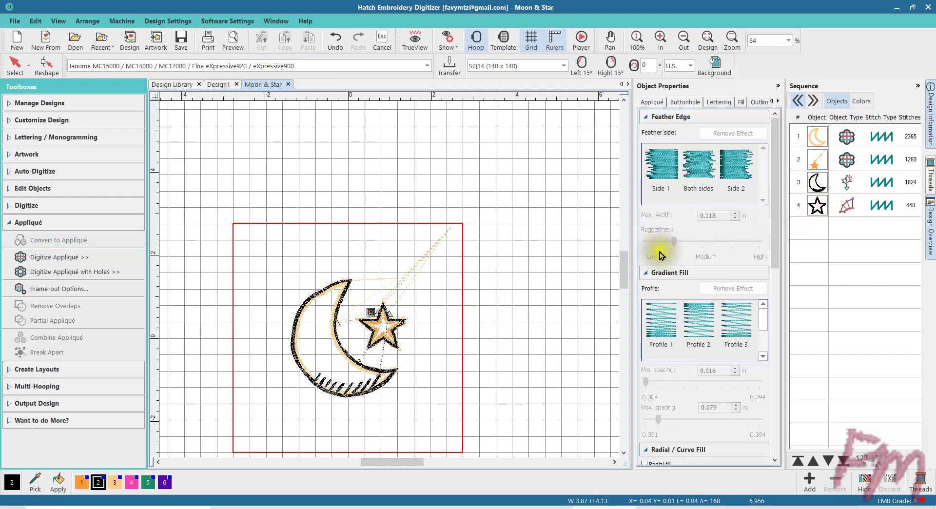
scroll(390, 283, down, 1)
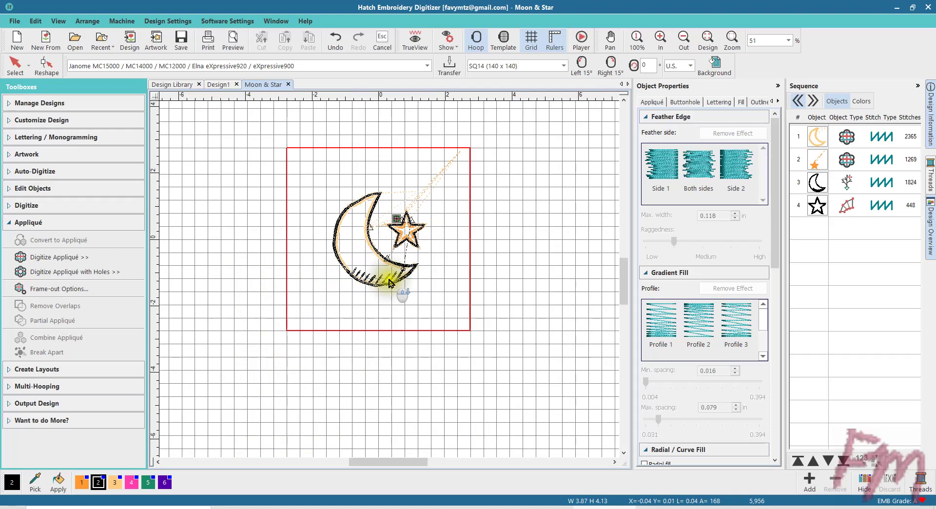
Reopen Machine & Hoop settings and confirm with Hoop position on Manual and hoop-centre setting off
right_click(477, 43)
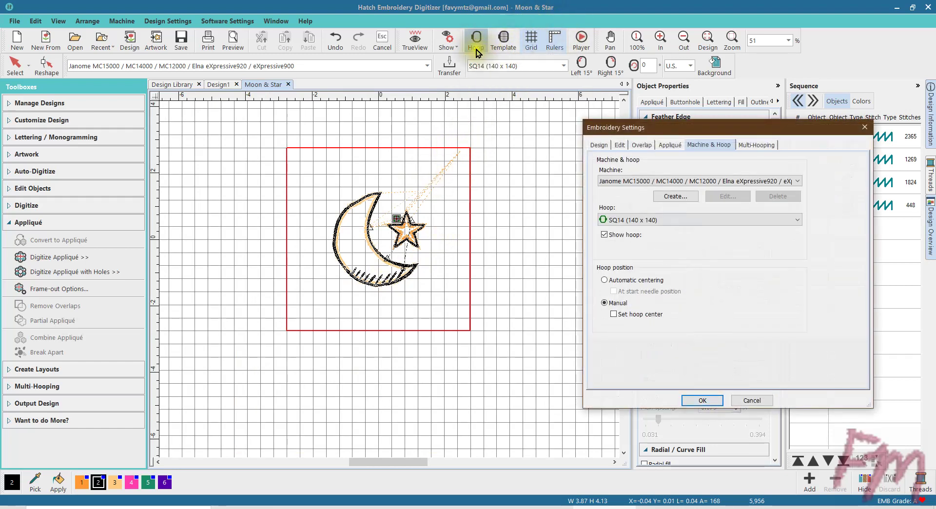
click(614, 318)
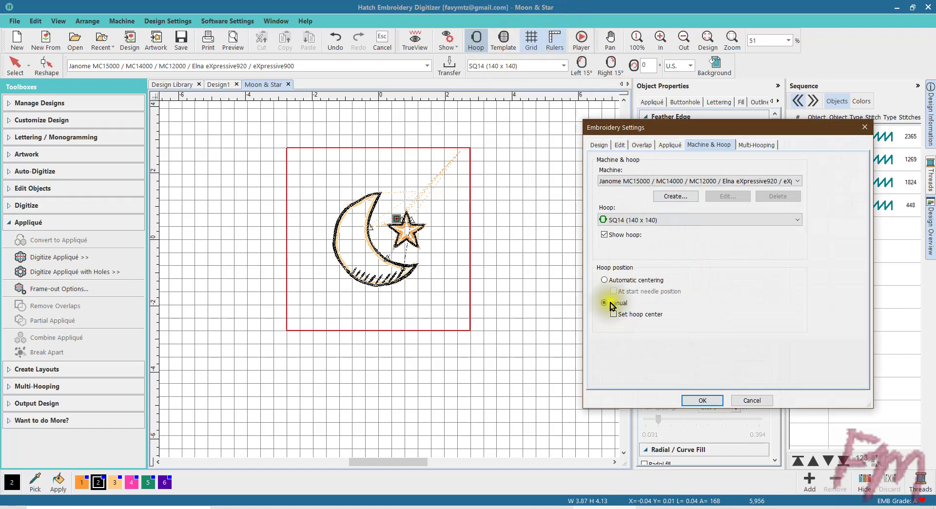
click(408, 238)
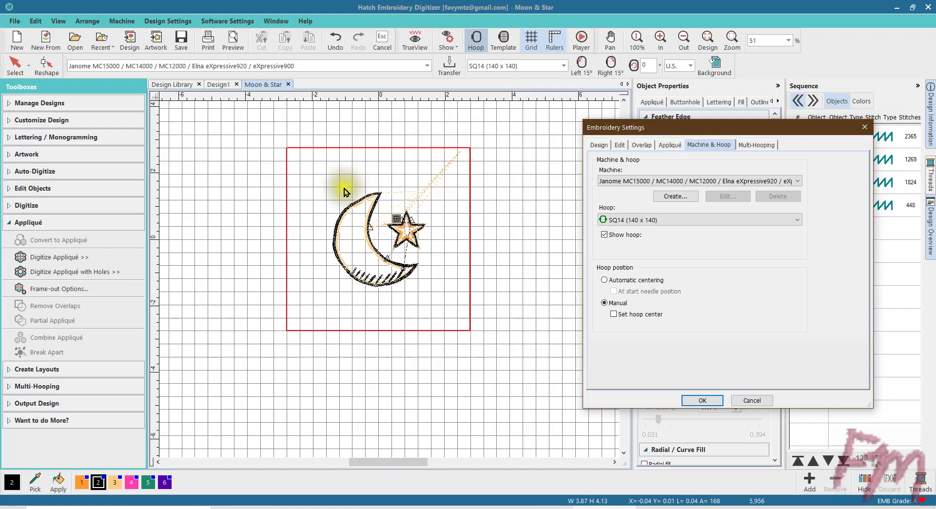
click(705, 401)
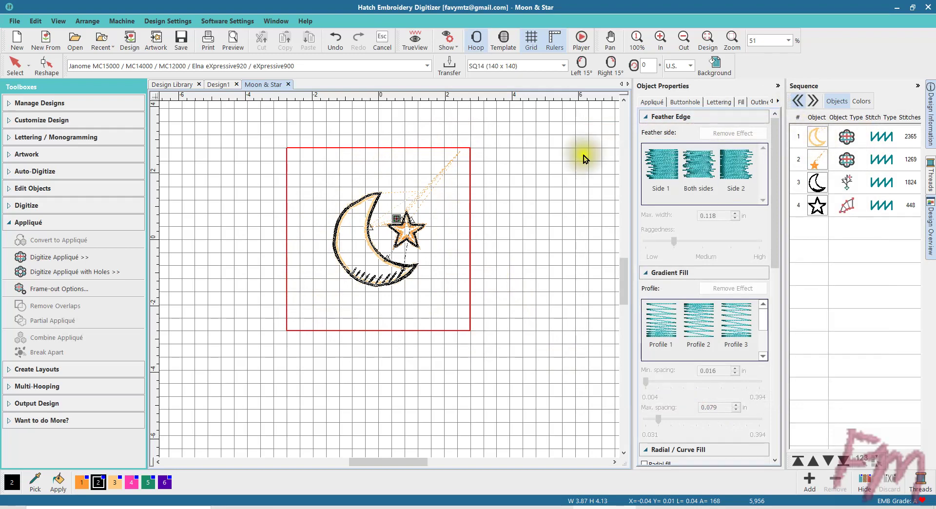
Break the moon appliqué apart into ten separate objects and zoom in on the design
click(813, 140)
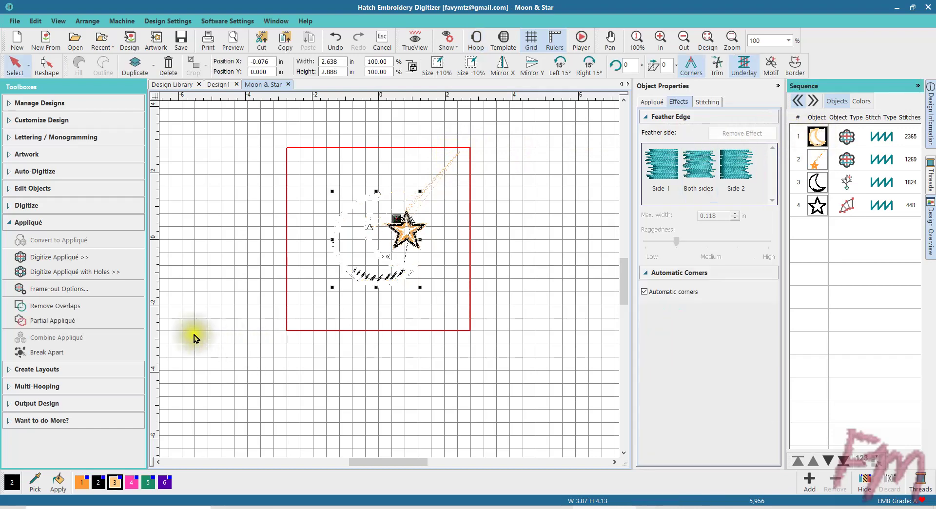
click(53, 355)
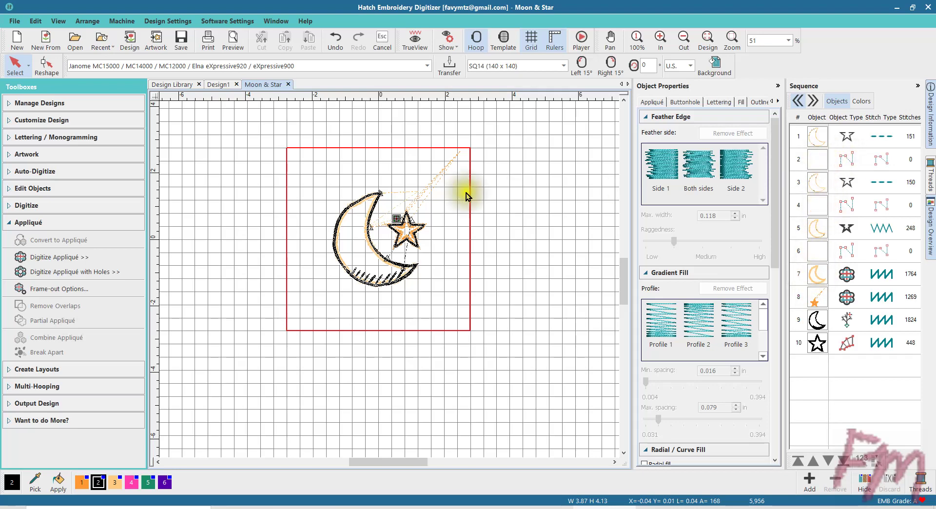
scroll(396, 197, up, 2)
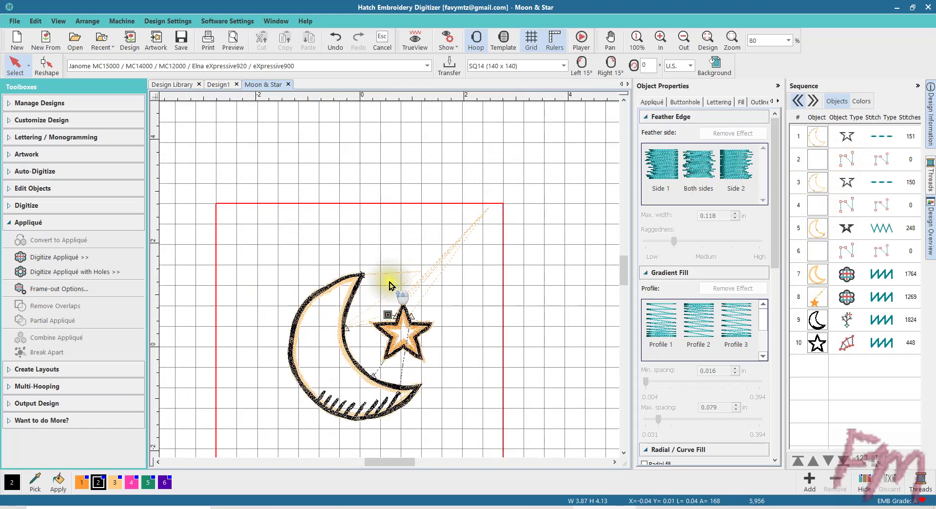
scroll(389, 285, up, 1)
drag(622, 268, 625, 280)
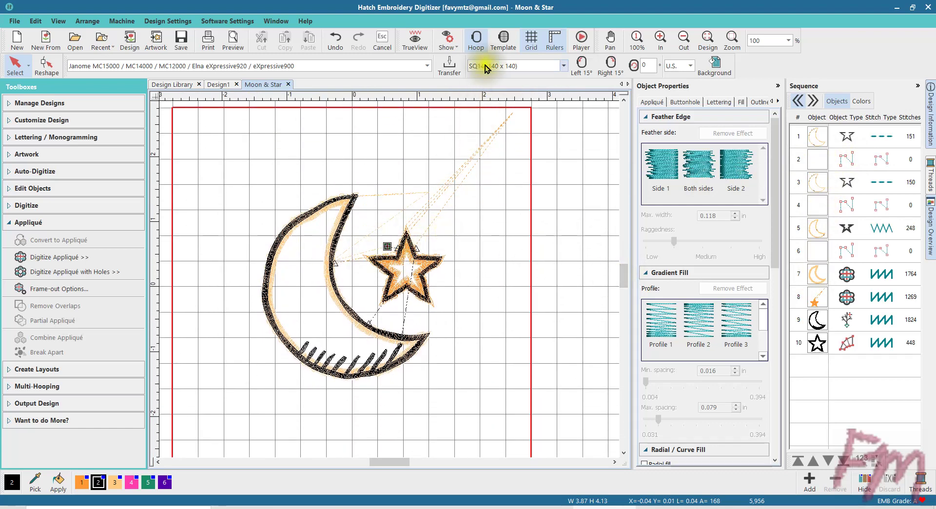
Play the moon and star stitch-out simulation and skip to the final stitch
click(580, 42)
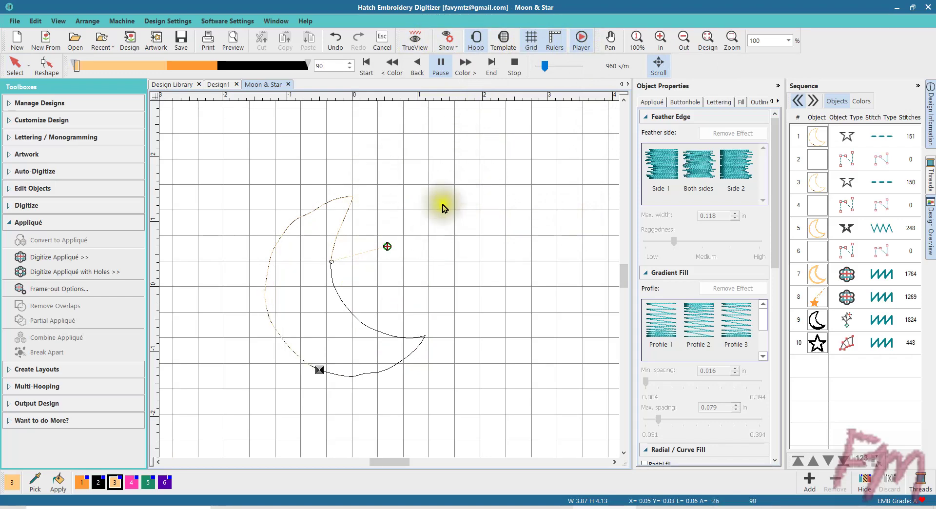
scroll(393, 287, up, 1)
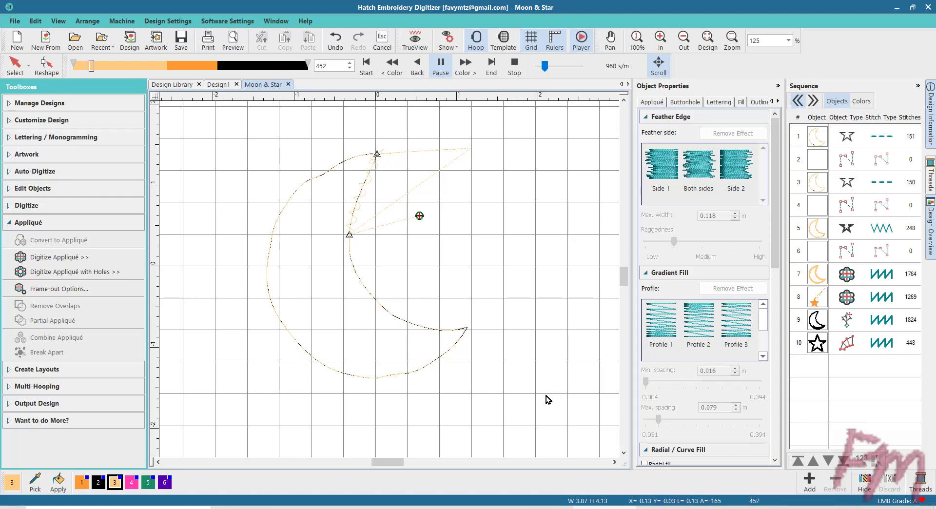
click(489, 63)
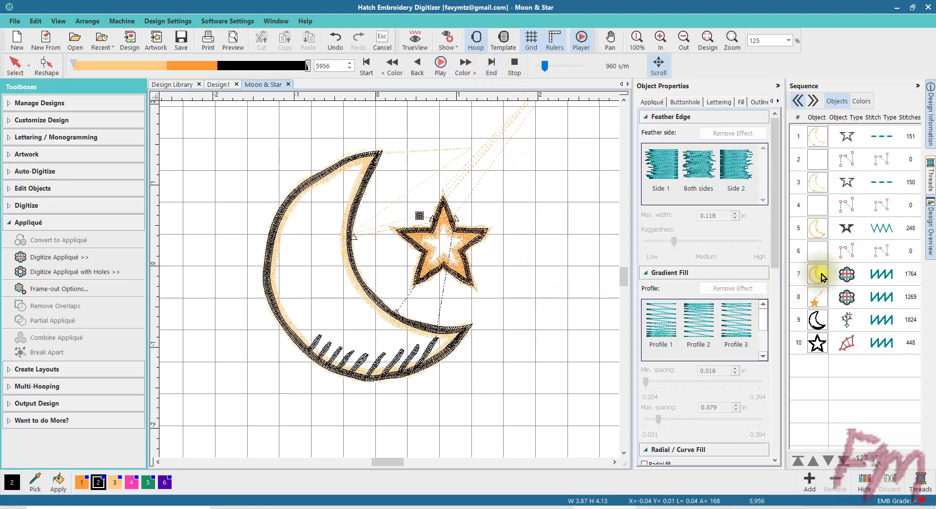
Undo the break-apart so the design returns to four objects with the 2365-stitch moon appliqué
click(432, 157)
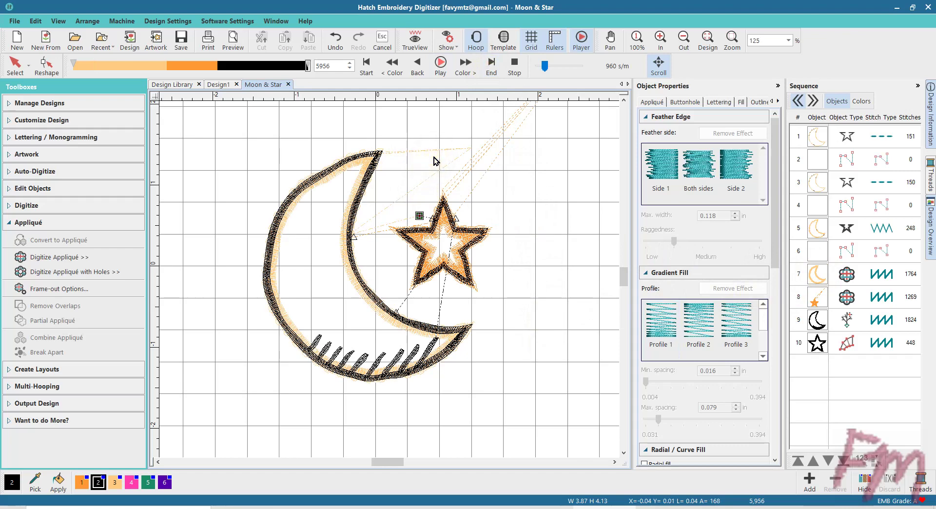
click(435, 161)
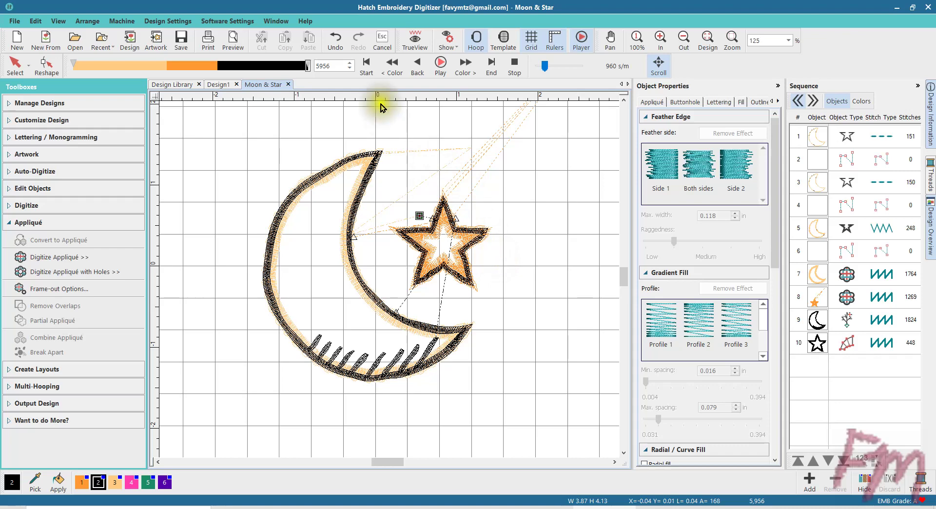
click(335, 39)
Undo the star and moon appliqué conversions, then bring up the Machine & Hoop settings
click(336, 39)
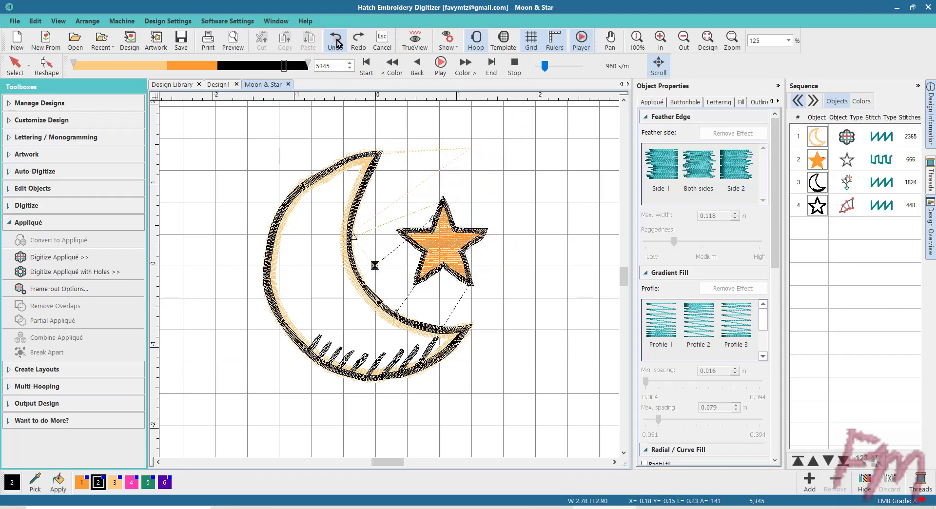
click(336, 42)
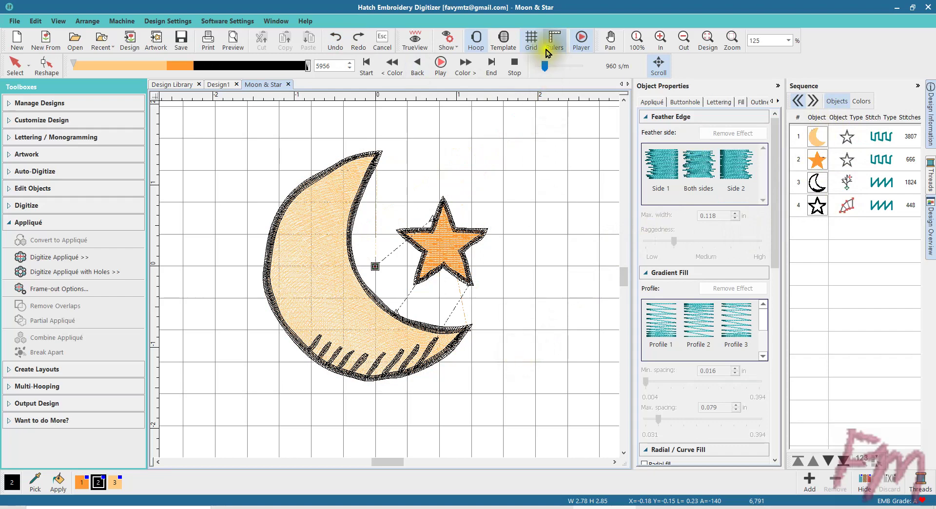
right_click(477, 41)
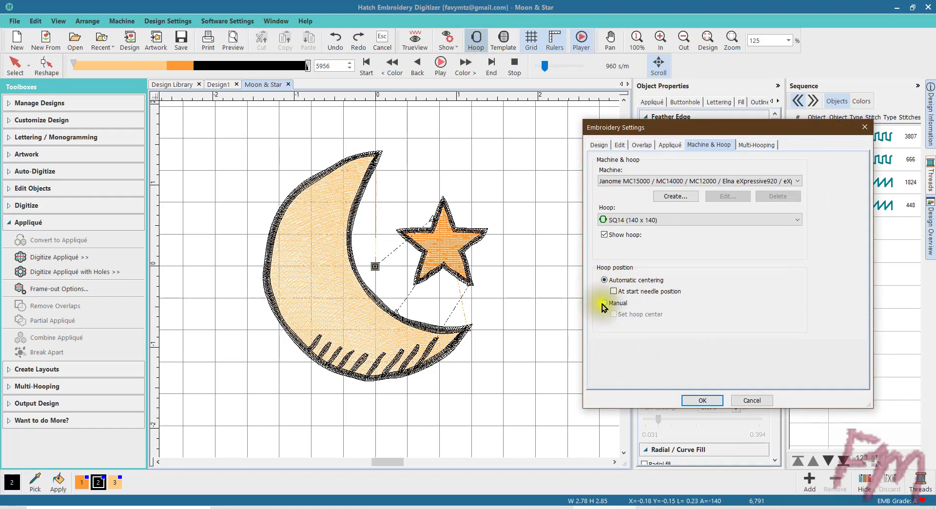
Set the hoop position to Manual with Set hoop center ticked, and confirm with OK
click(605, 303)
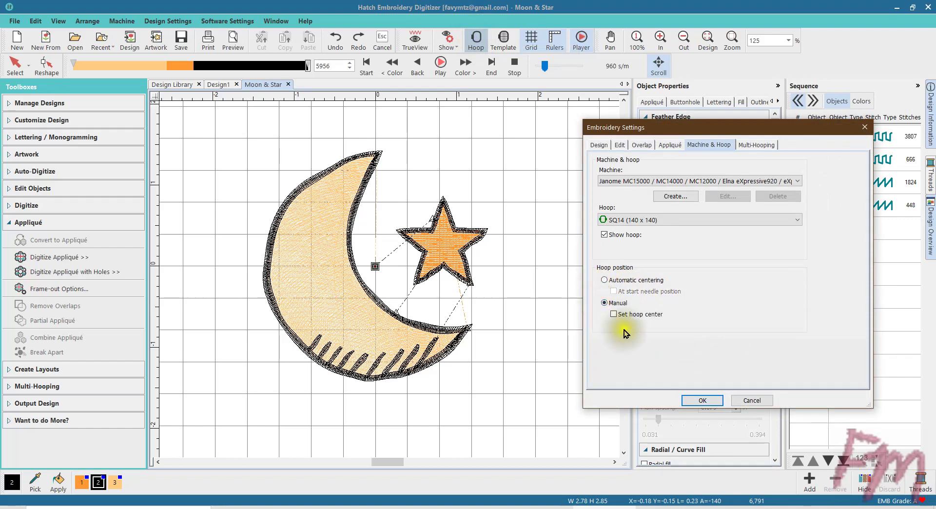
click(613, 315)
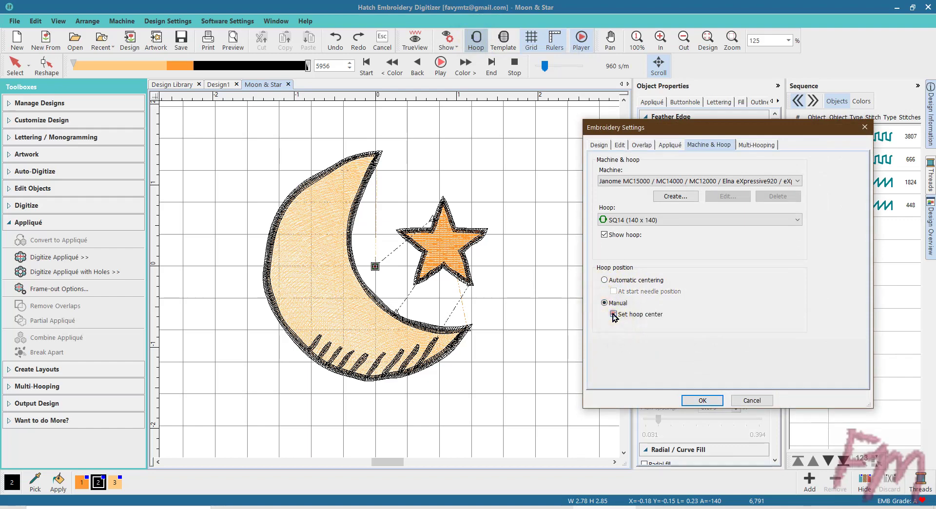
click(700, 400)
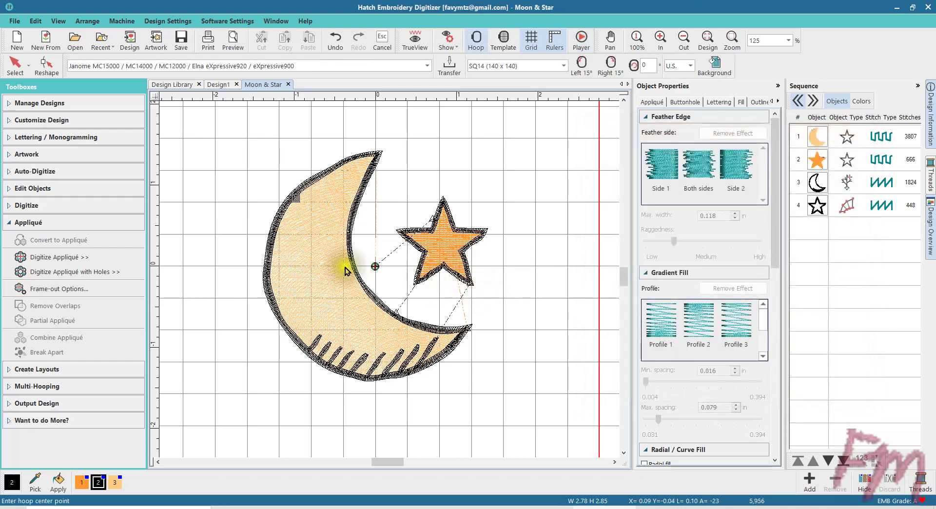
click(59, 258)
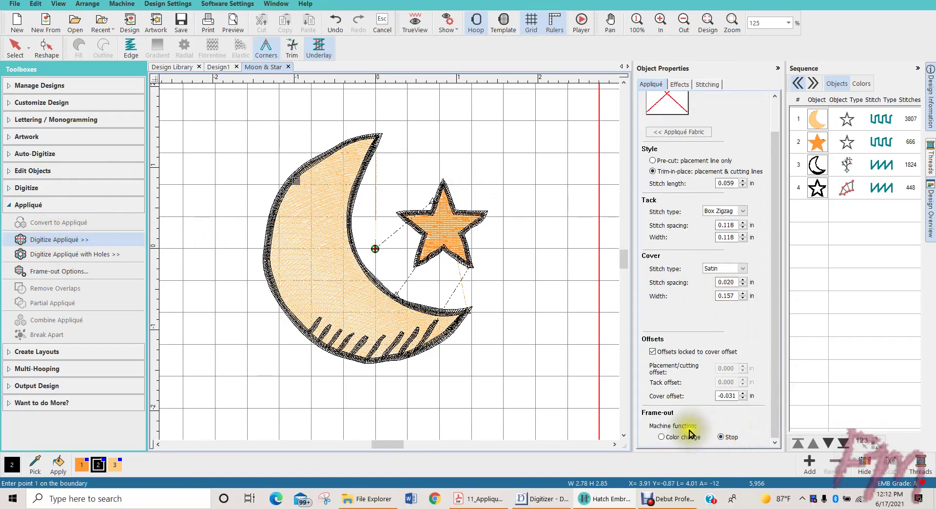
Change the appliqué frame-out machine function from Stop to Color change, cancelling the trial boundary
click(661, 437)
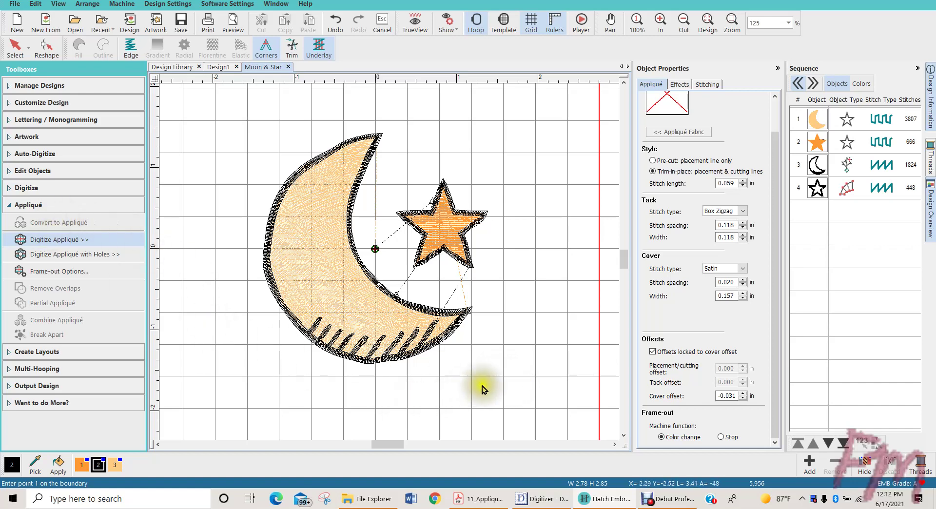
click(495, 362)
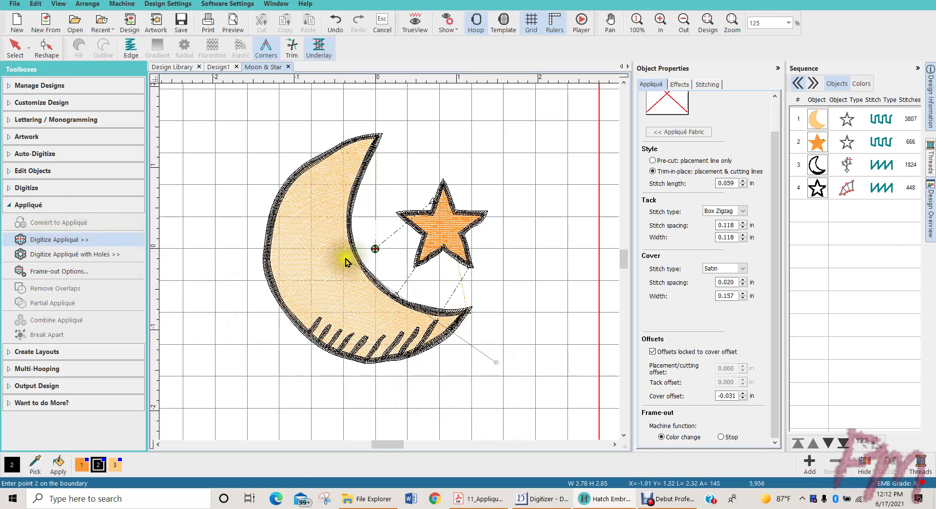
key(c)
key(Escape)
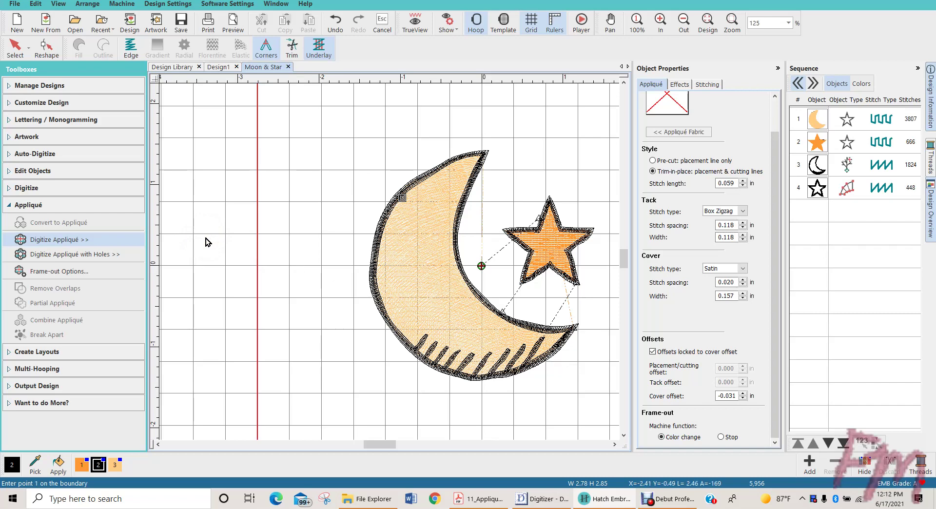
Convert the moon to an appliqué entering at its inner edge, framing out up-right of the star
click(817, 118)
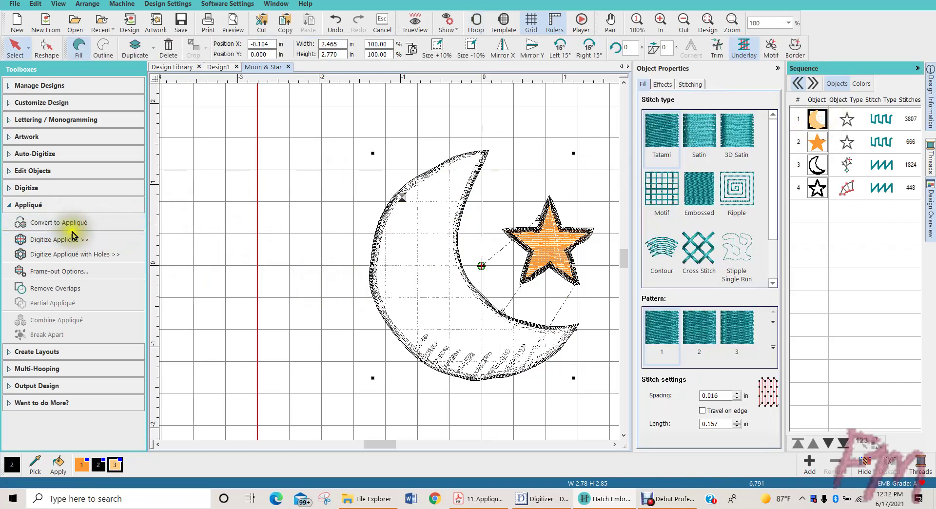
click(61, 222)
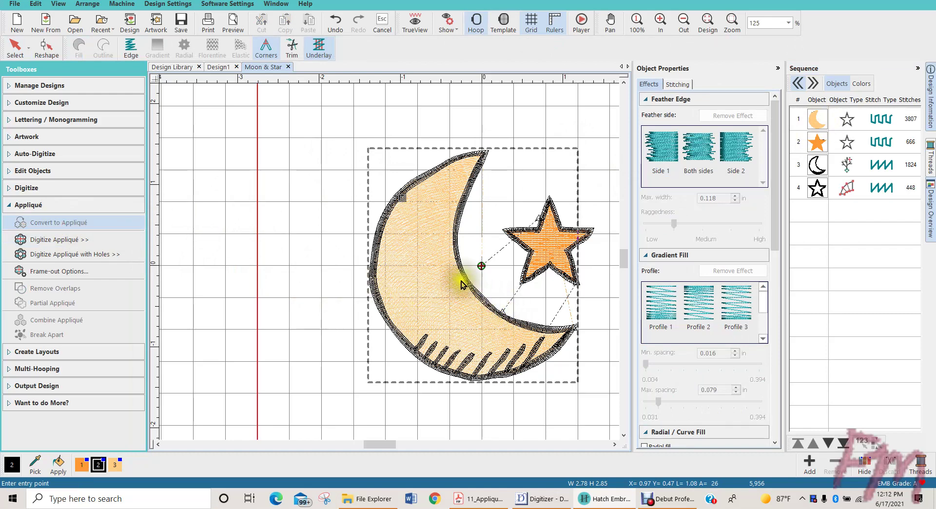
scroll(457, 249, up, 3)
click(385, 222)
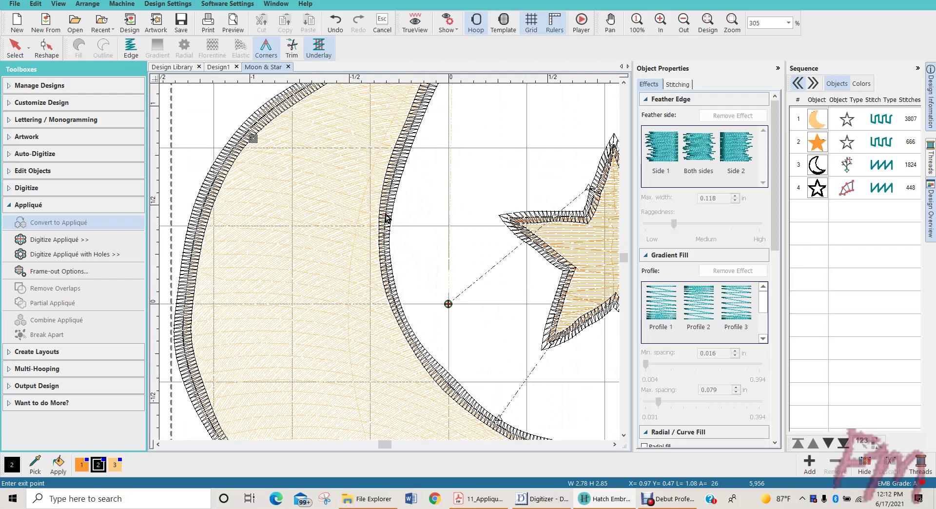
scroll(446, 203, down, 4)
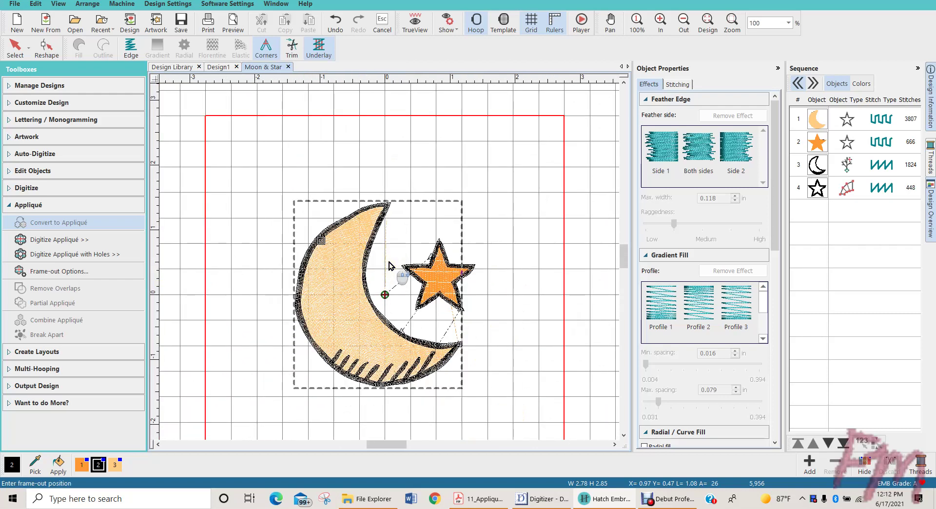
click(519, 122)
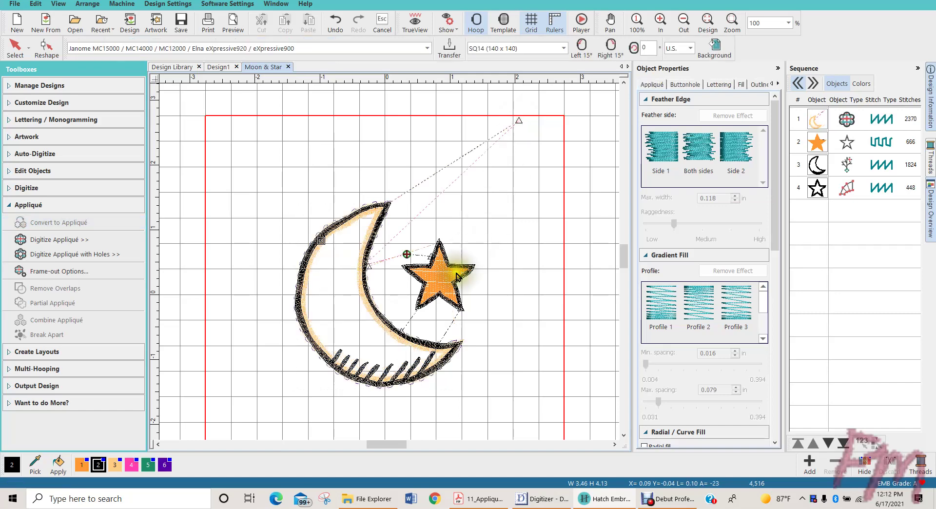
scroll(388, 263, down, 3)
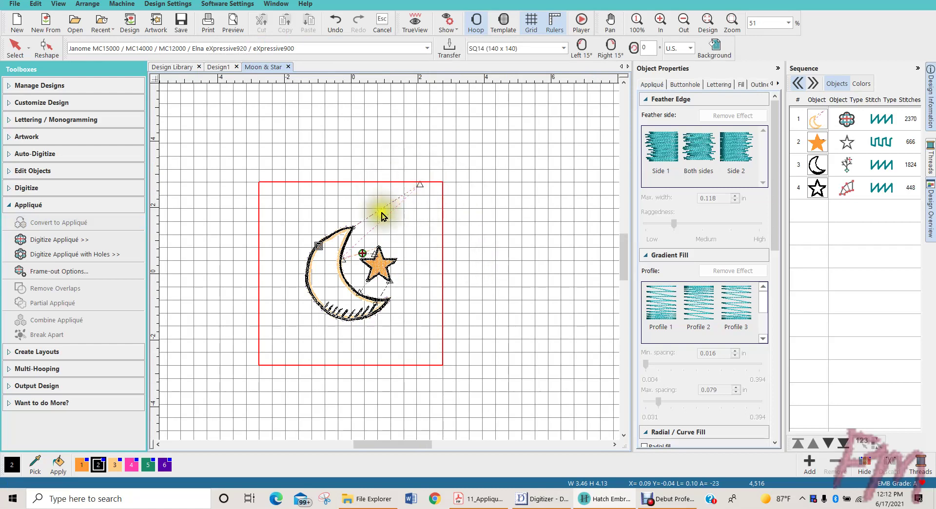
scroll(360, 215, up, 4)
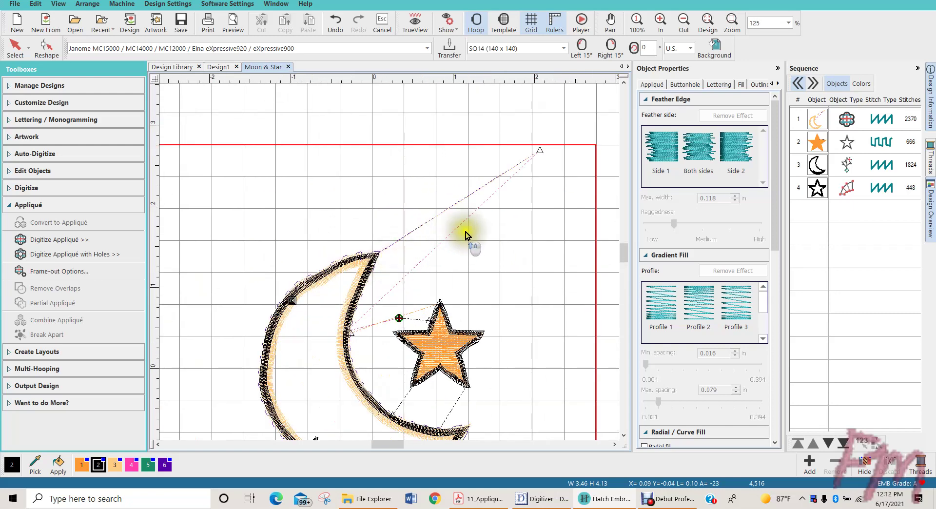
scroll(465, 235, up, 1)
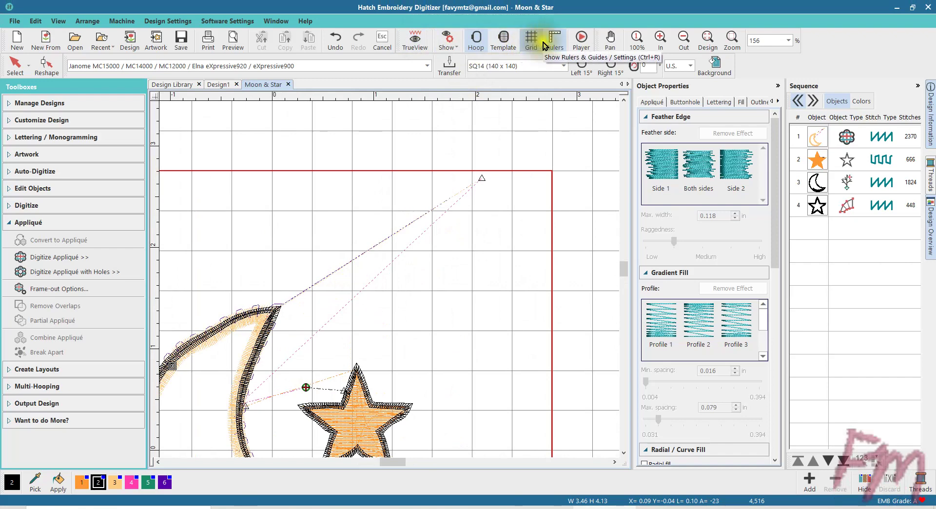
Play back the moon appliqué's opening stitches, stop the playback, and zoom out to 51%
click(580, 44)
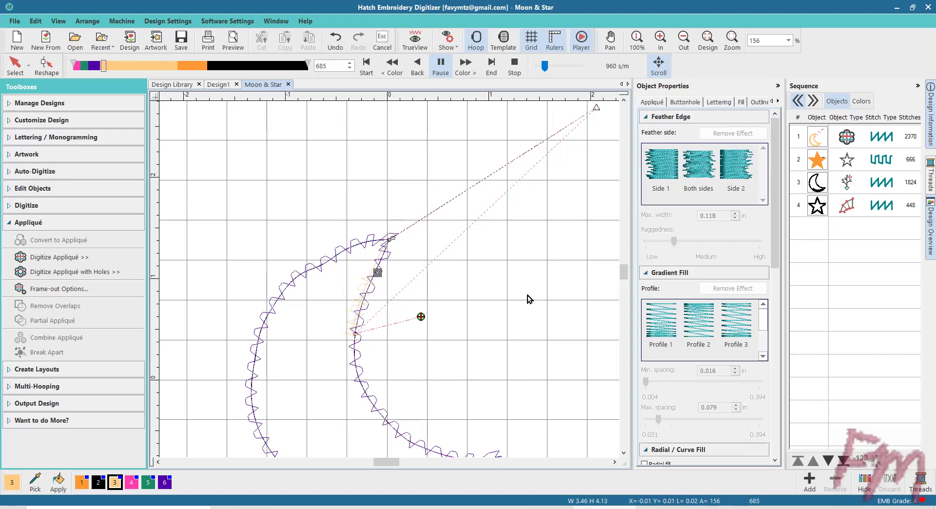
key(Escape)
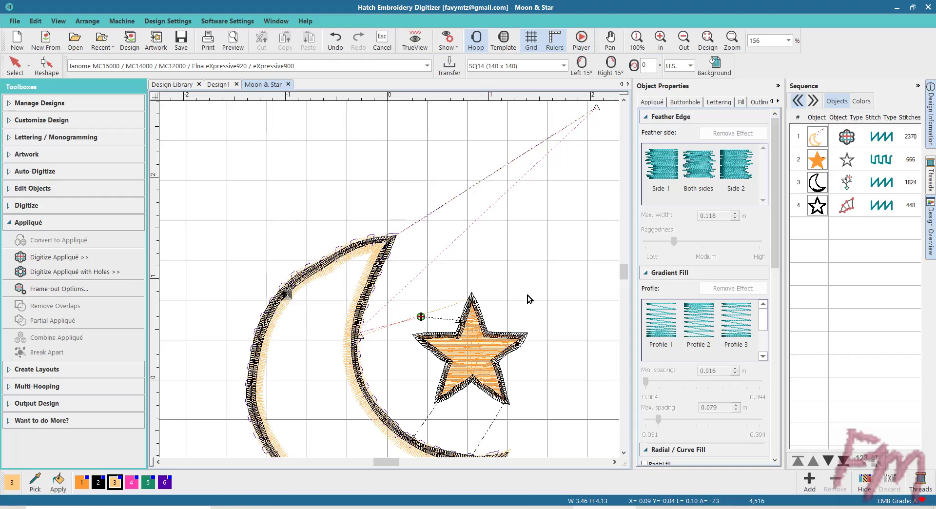
scroll(389, 278, down, 3)
scroll(390, 283, down, 2)
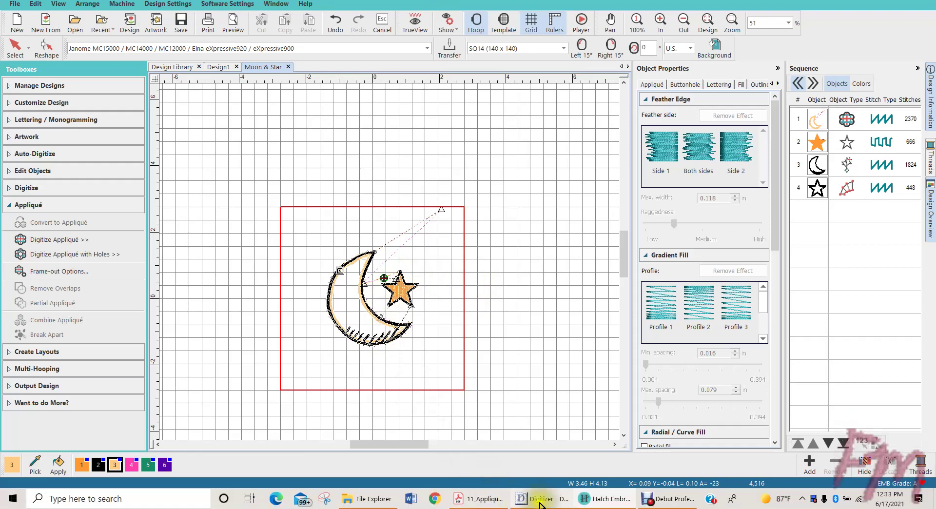
Switch to the Digitizer MBX Design1 window and zoom in on the green square appliqué
mouse_move(540, 504)
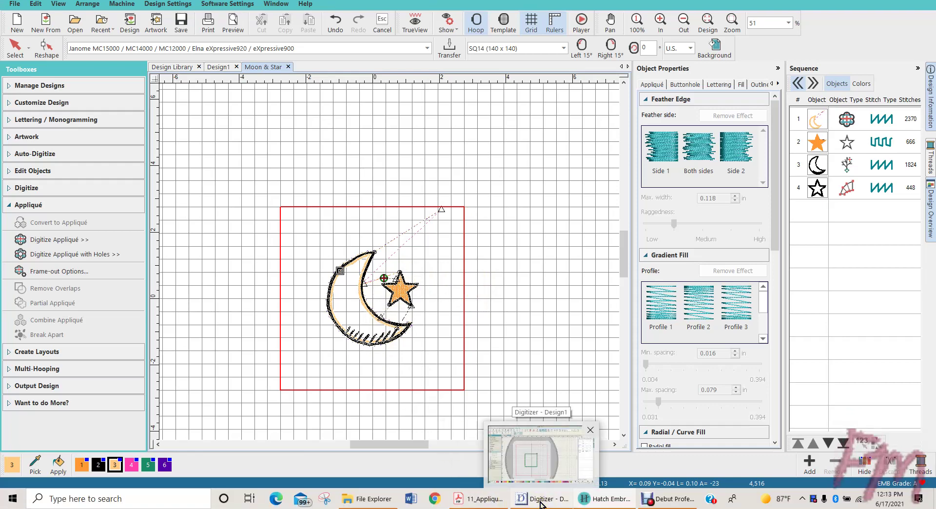
click(540, 504)
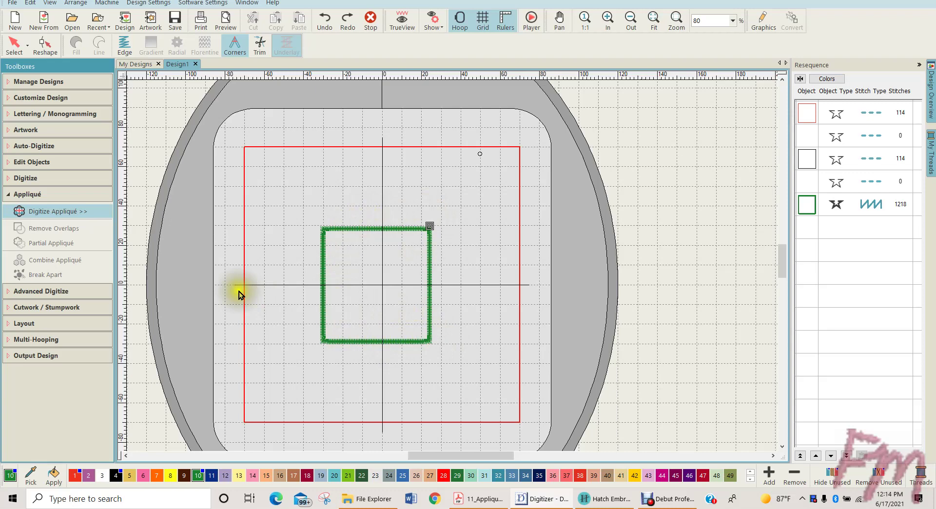
click(56, 212)
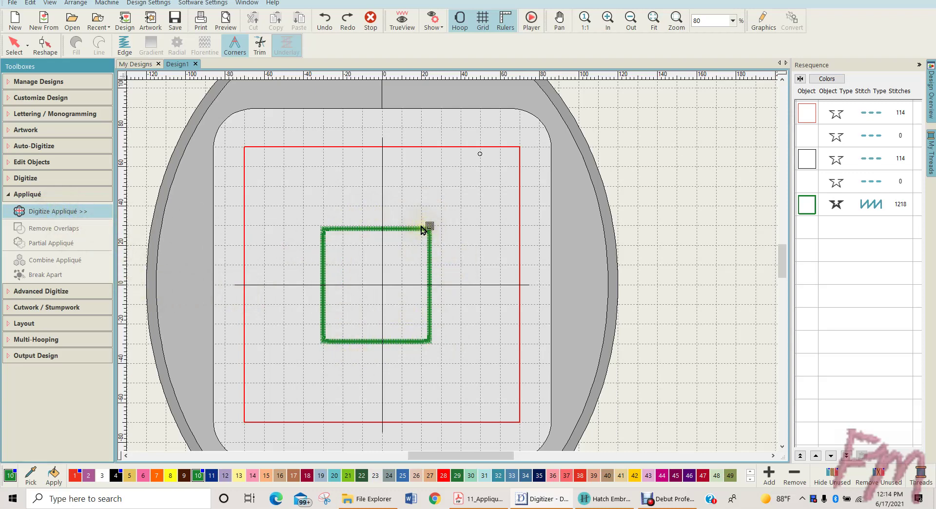
scroll(422, 229, up, 2)
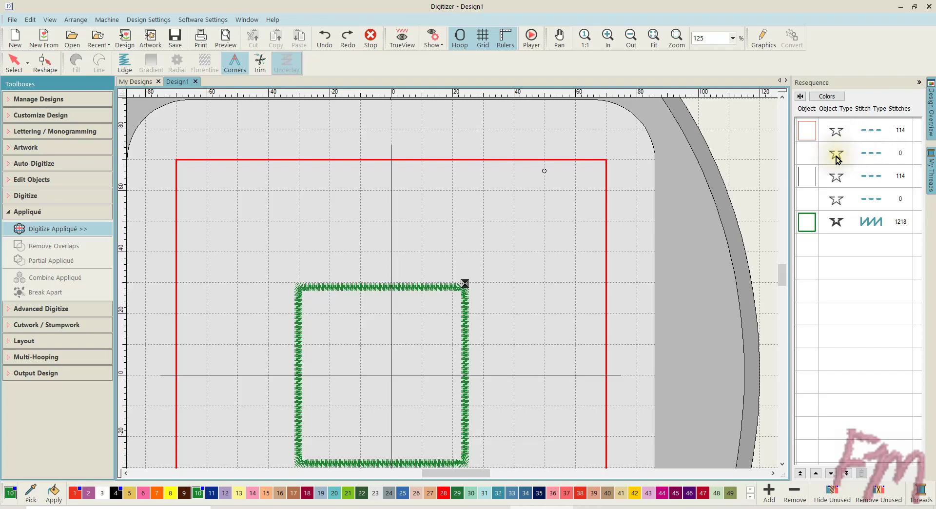
Delete the two 0-stitch connector lines from the Resequence list
click(835, 157)
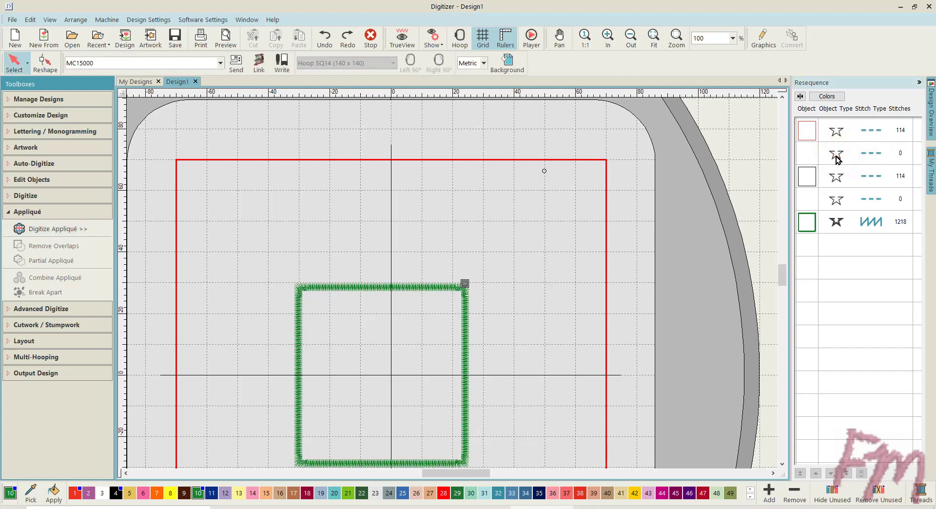
click(803, 155)
key(Delete)
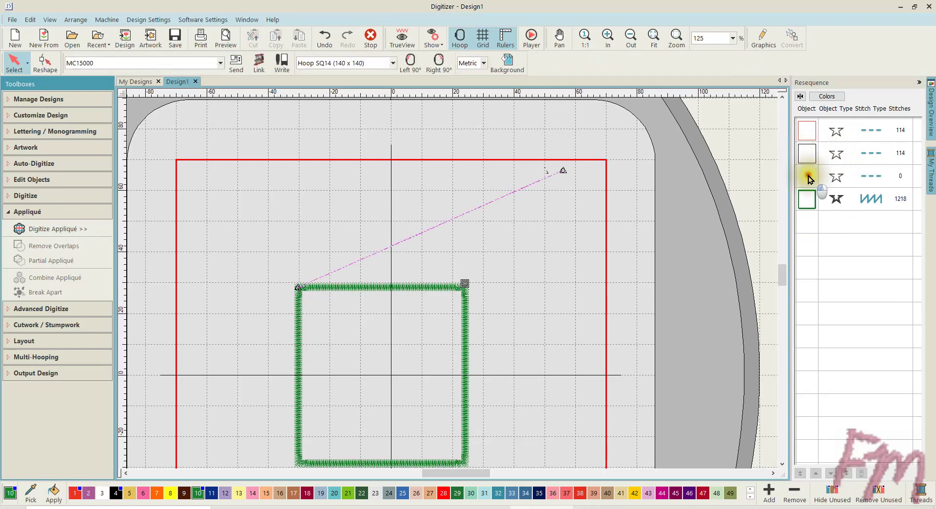
click(807, 177)
key(Delete)
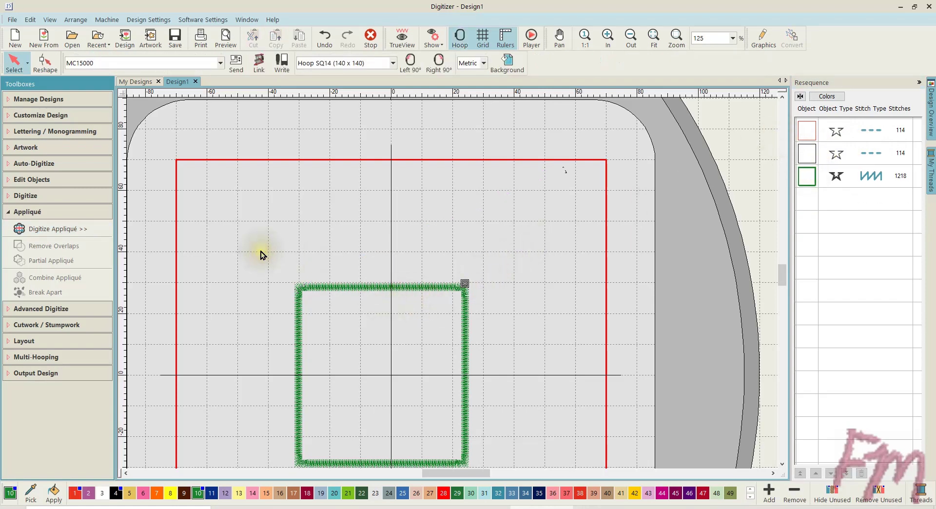
Digitize a new single-run open line starting at the red frame's top-right corner
click(25, 196)
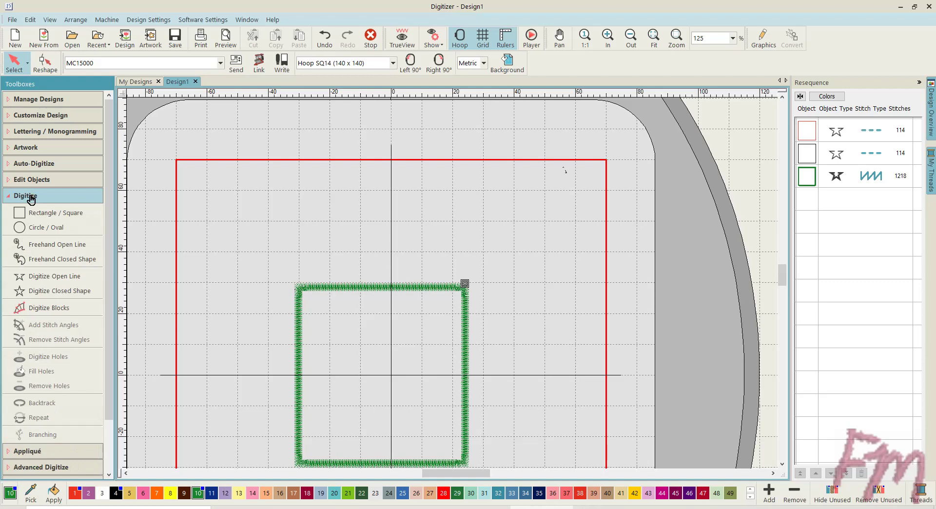
click(43, 280)
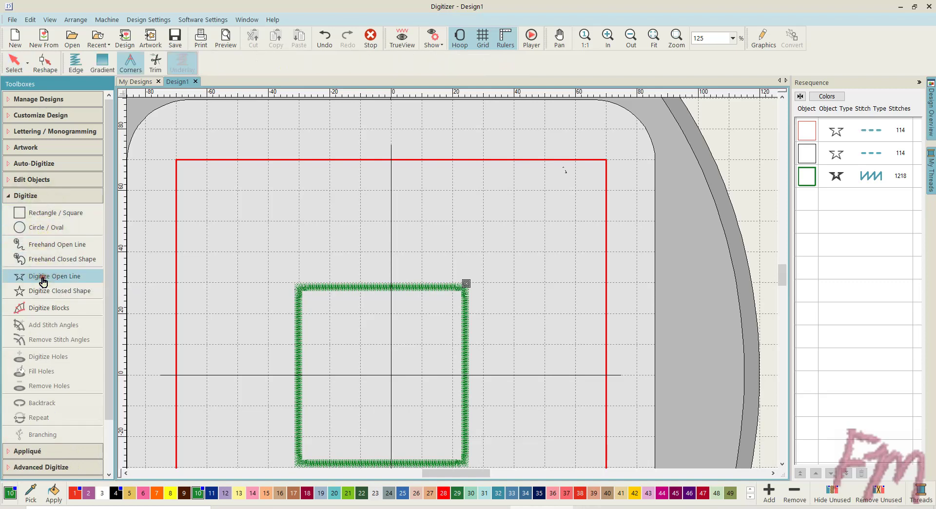
click(44, 280)
right_click(44, 281)
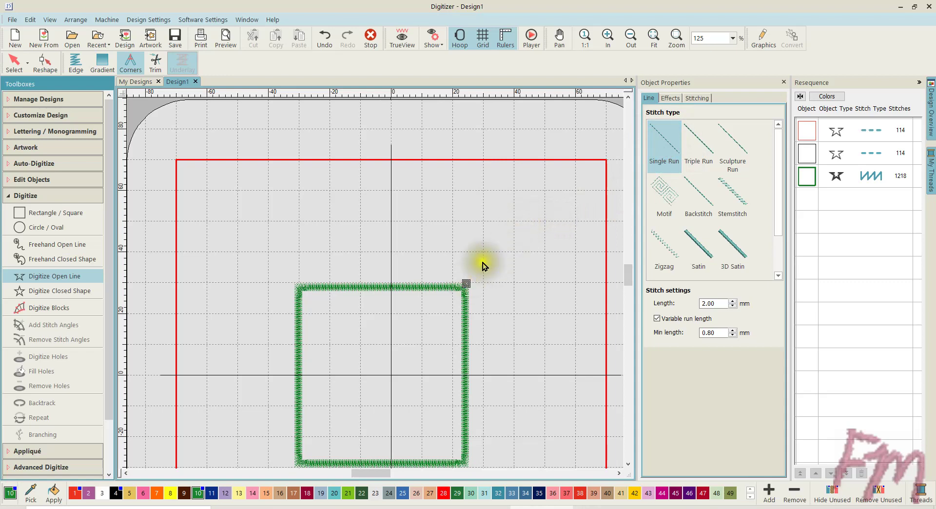
click(587, 166)
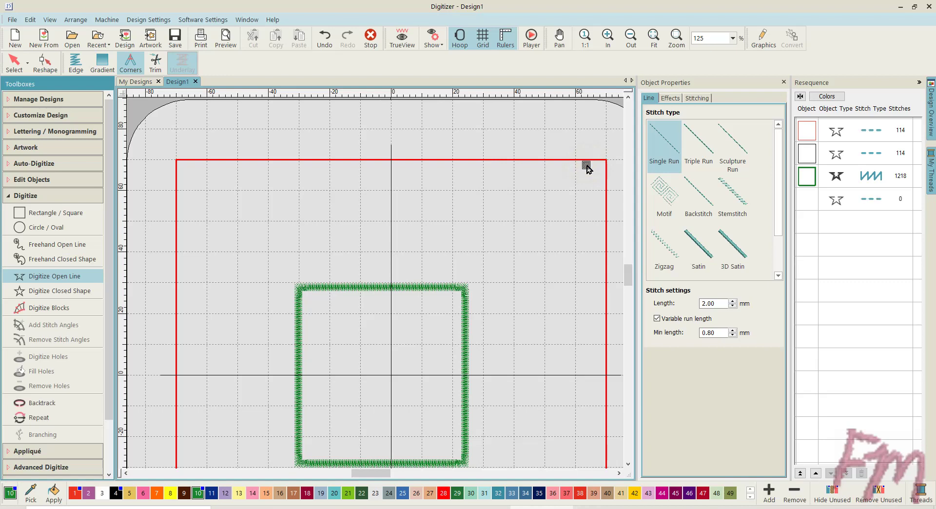
click(587, 166)
click(805, 200)
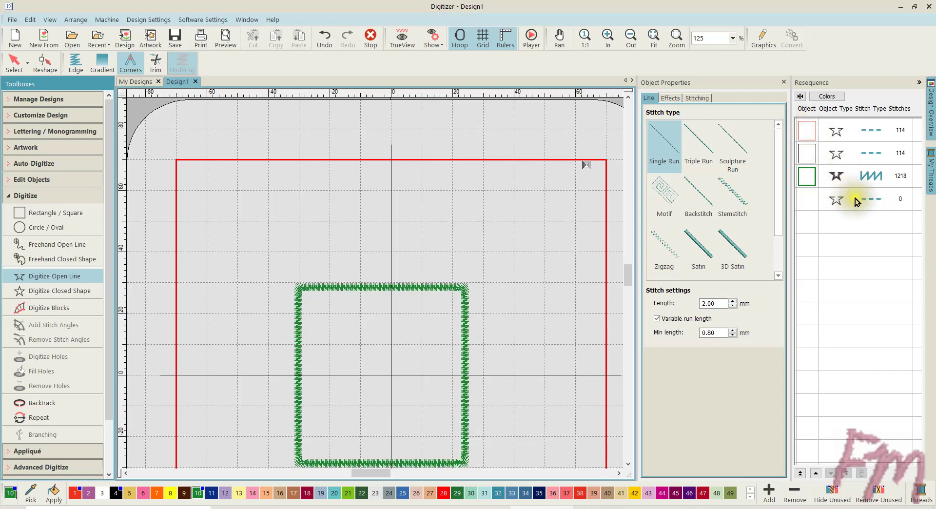
key(Escape)
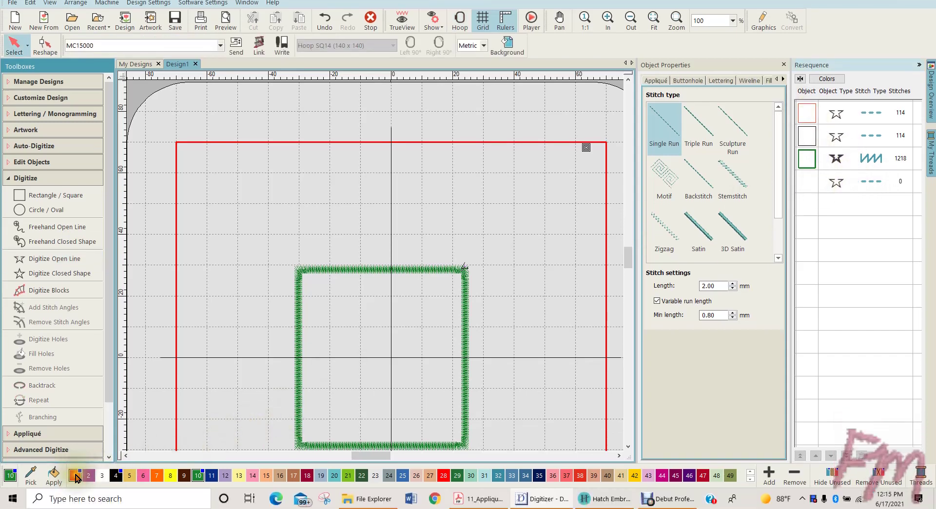
Make thread colour 1 current and move the new connector line up to second place
click(76, 476)
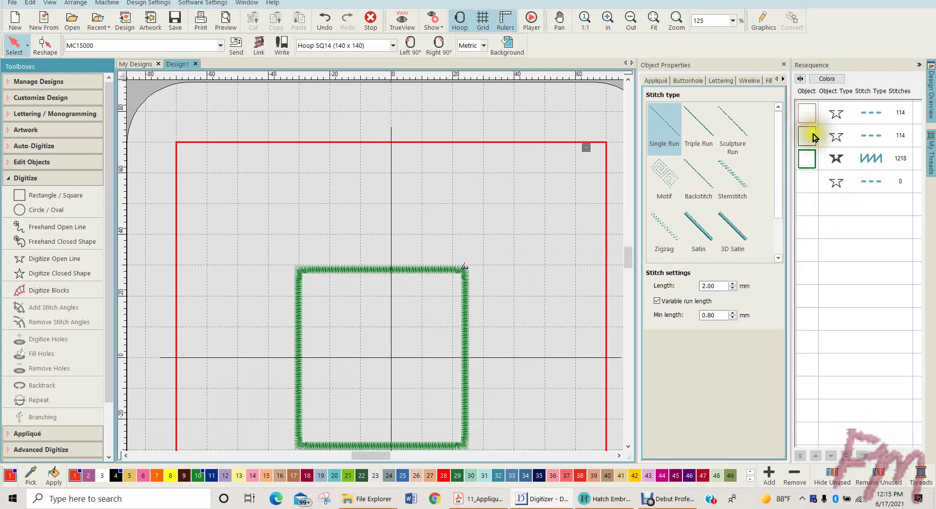
click(835, 181)
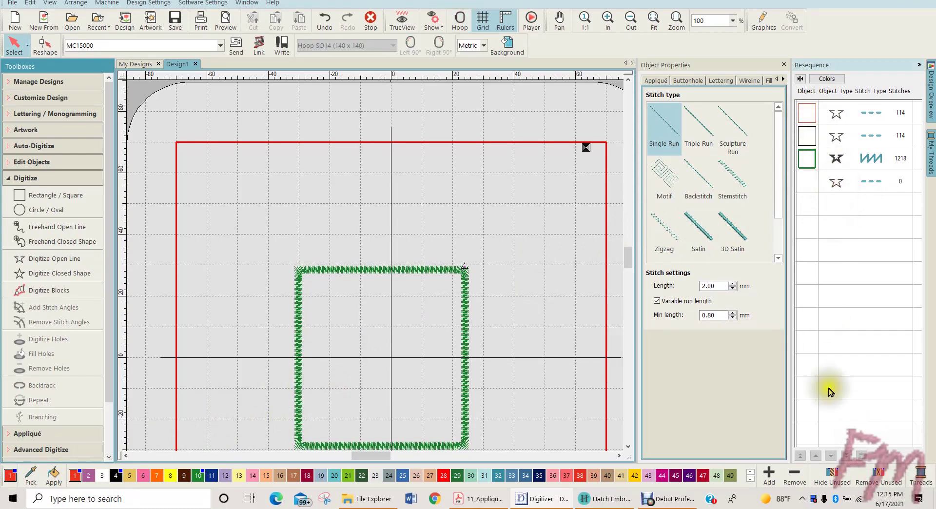
click(806, 181)
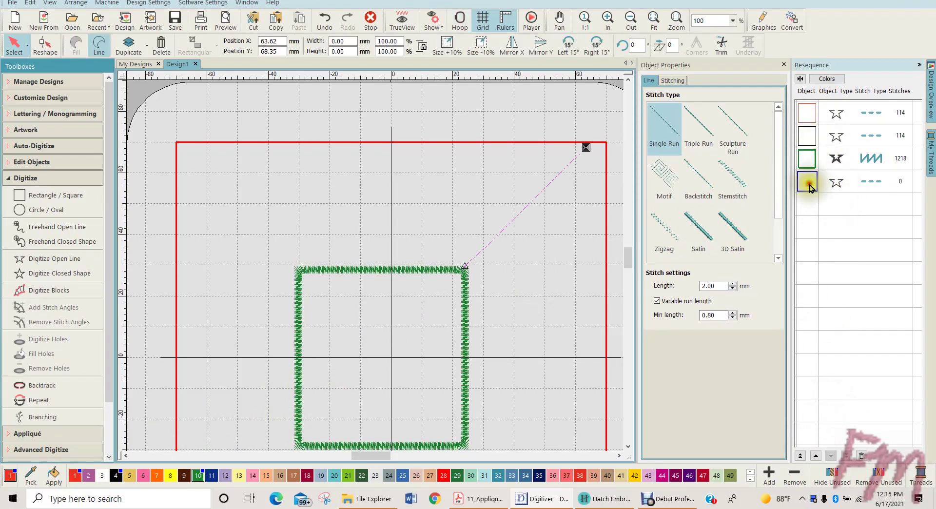
click(816, 455)
click(815, 456)
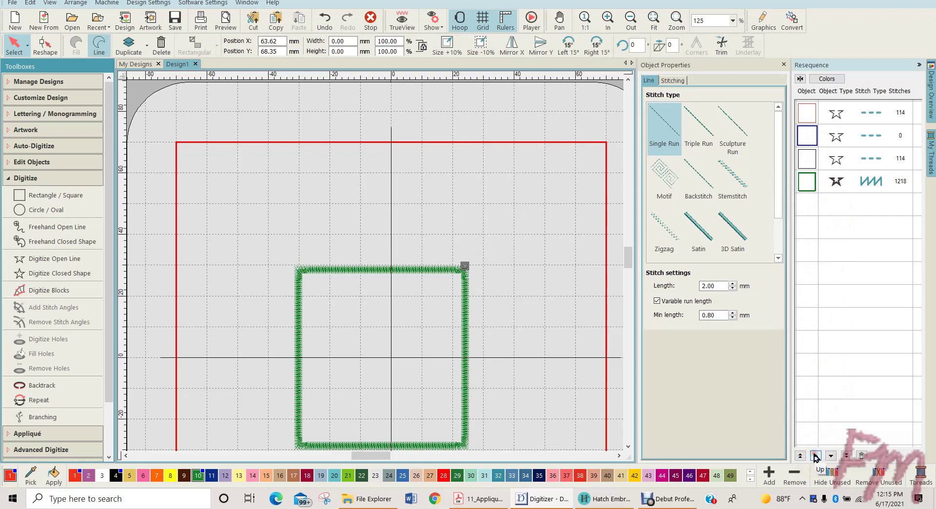
Copy the connector line to the sequence's end in black and move it above the 1218-stitch satin
click(810, 136)
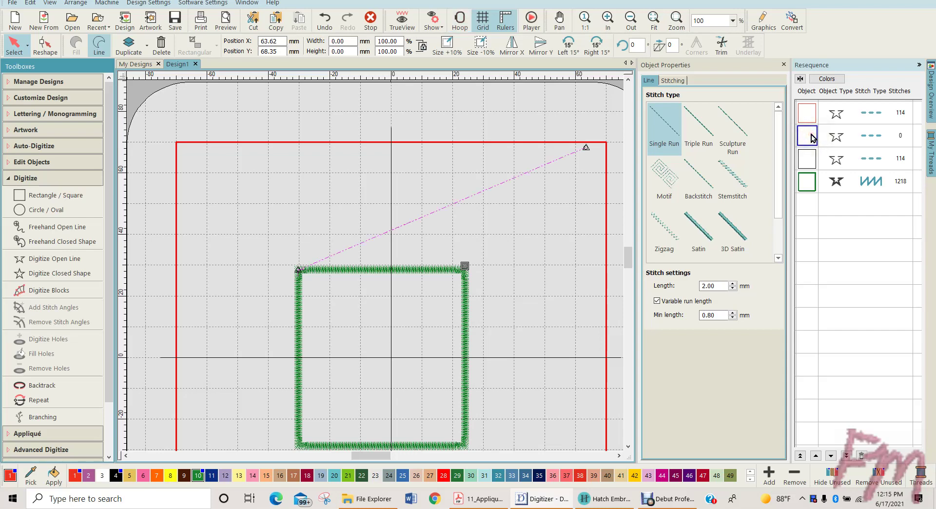
drag(811, 138, 806, 203)
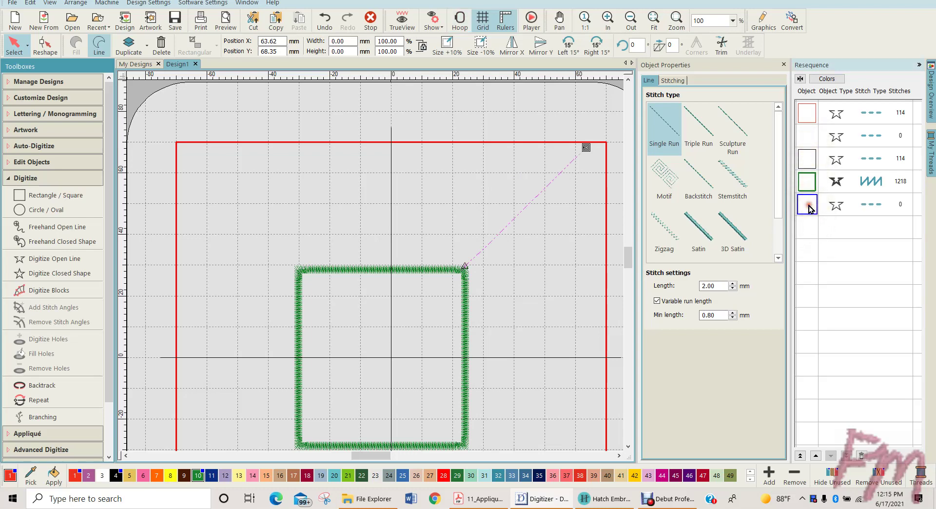
click(117, 476)
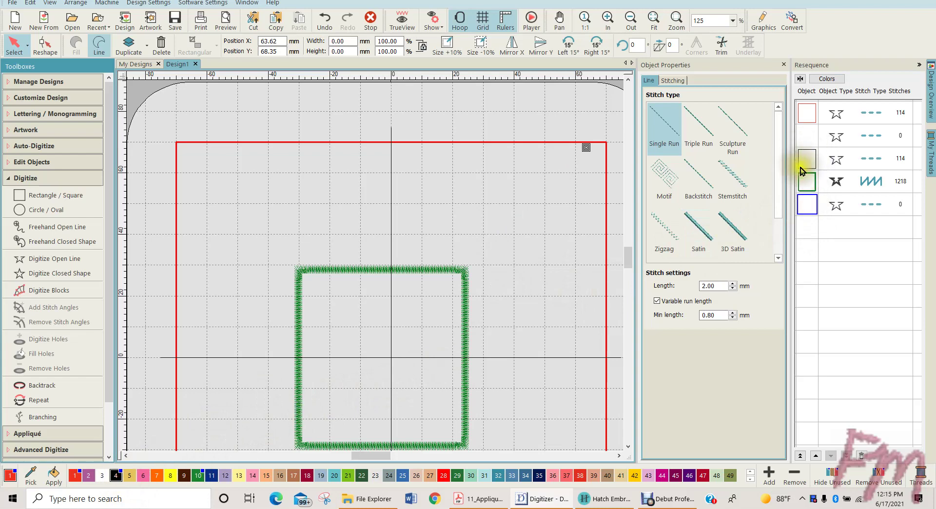
click(815, 456)
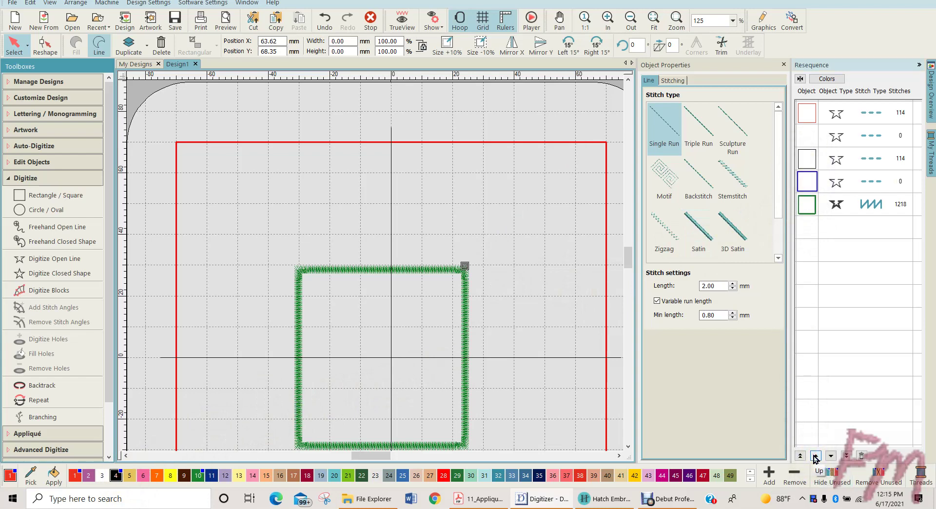
click(554, 242)
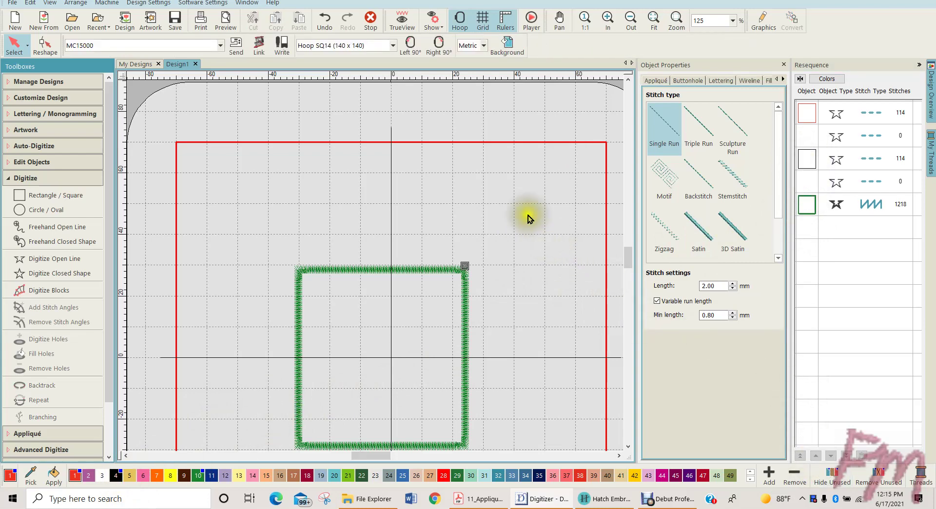
click(808, 135)
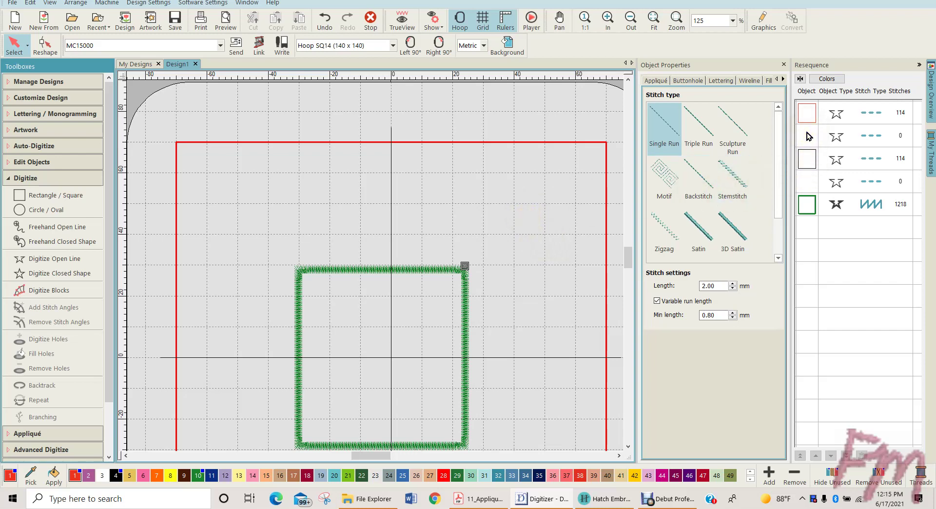
Select the first zero-stitch jump object and inspect its connector settings on the Stitching tab
click(807, 135)
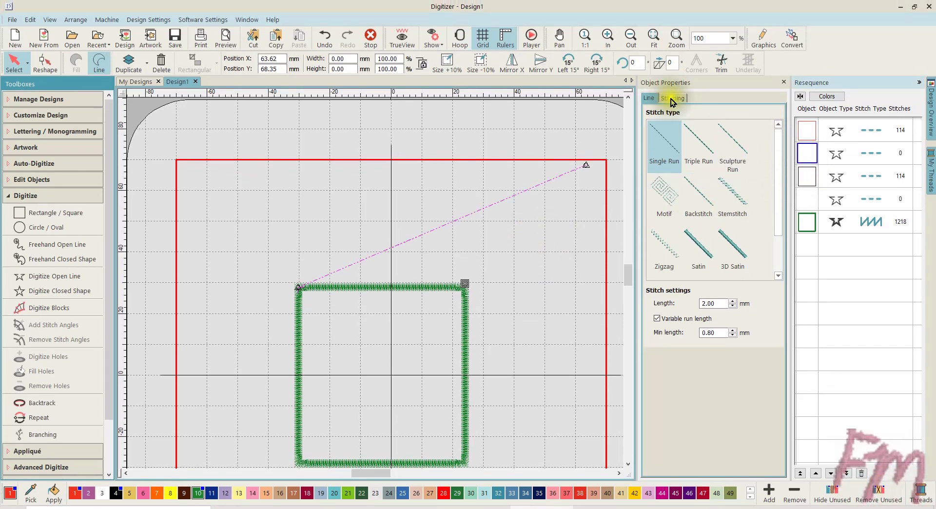
click(671, 99)
click(650, 138)
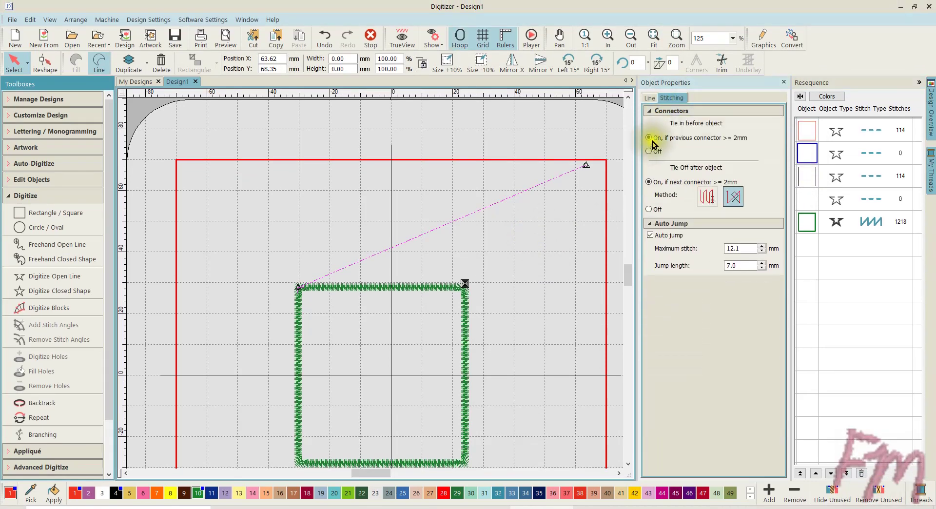
click(649, 182)
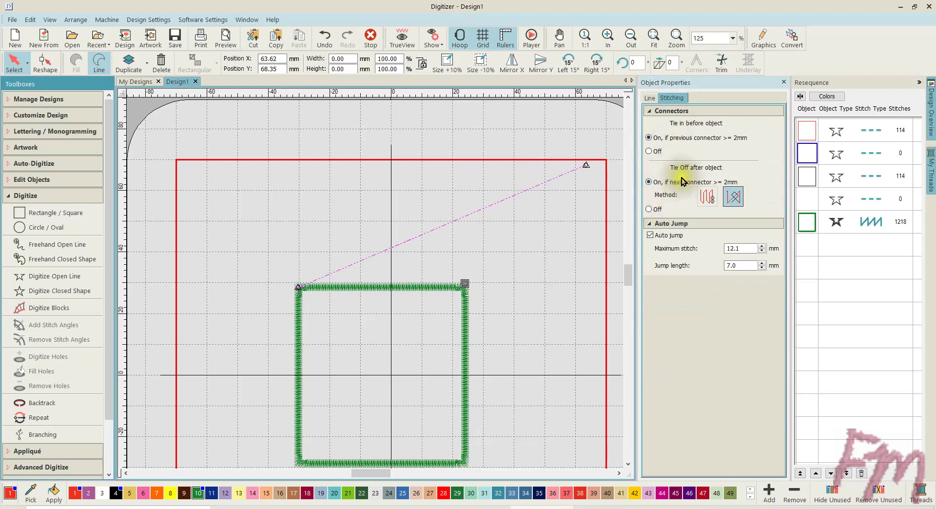
click(810, 202)
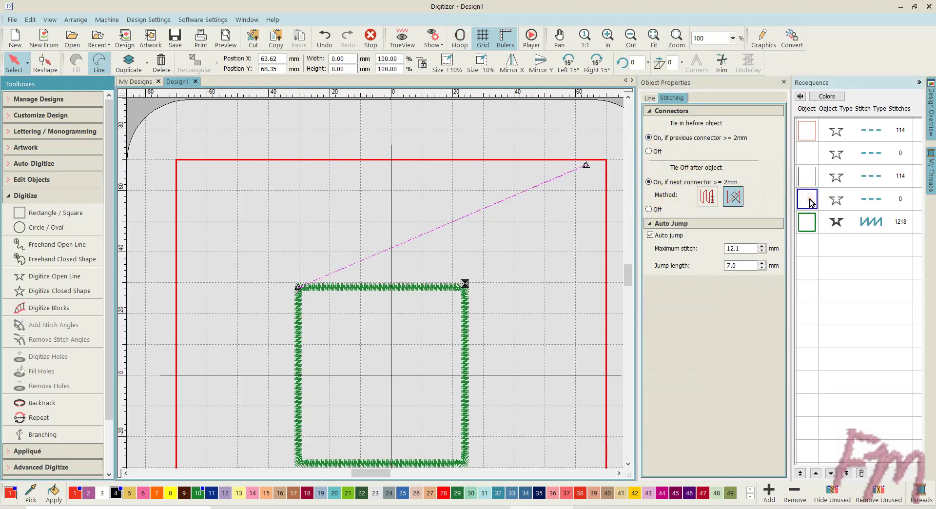
Set its tie-in and tie-off to Off, then start replaying the design's stitching
click(649, 152)
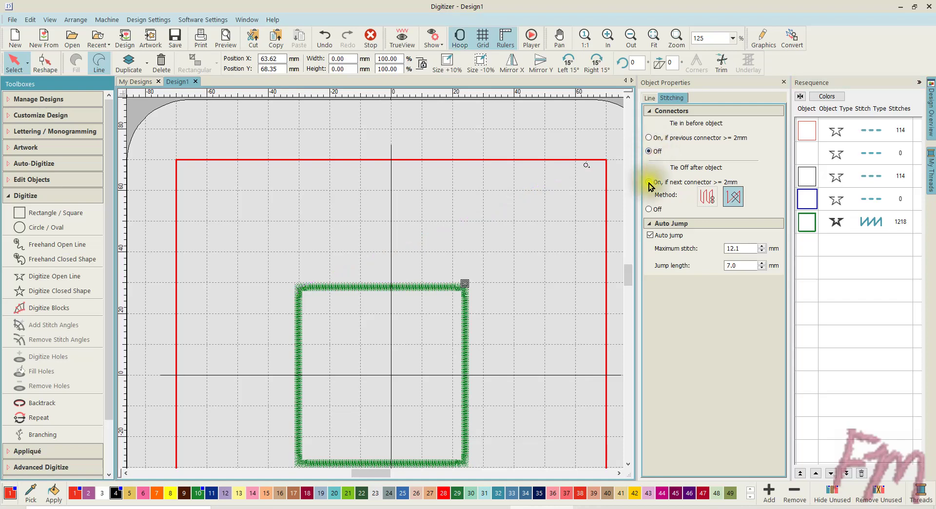
click(648, 209)
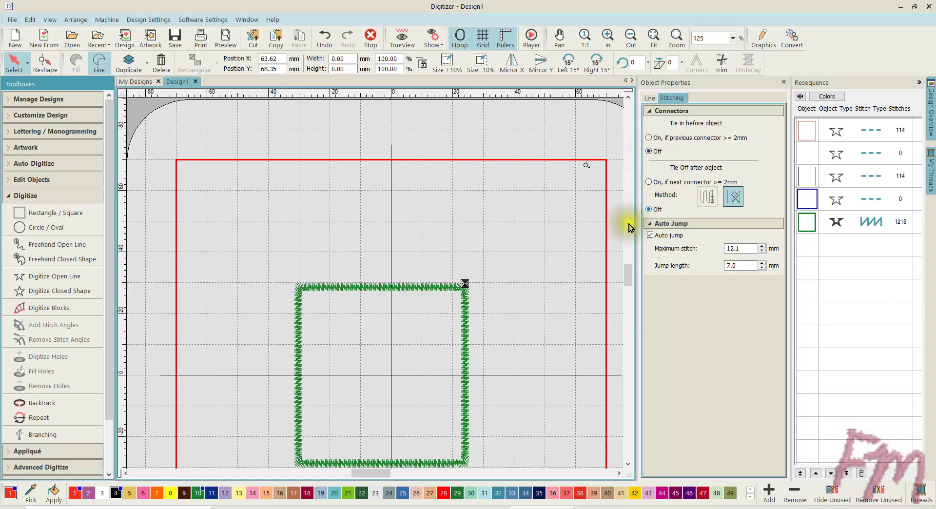
click(565, 337)
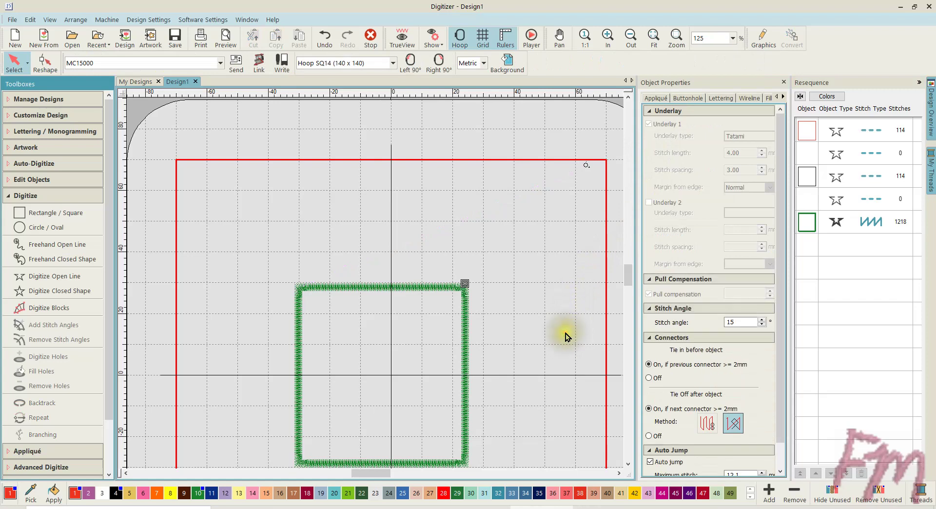
click(532, 39)
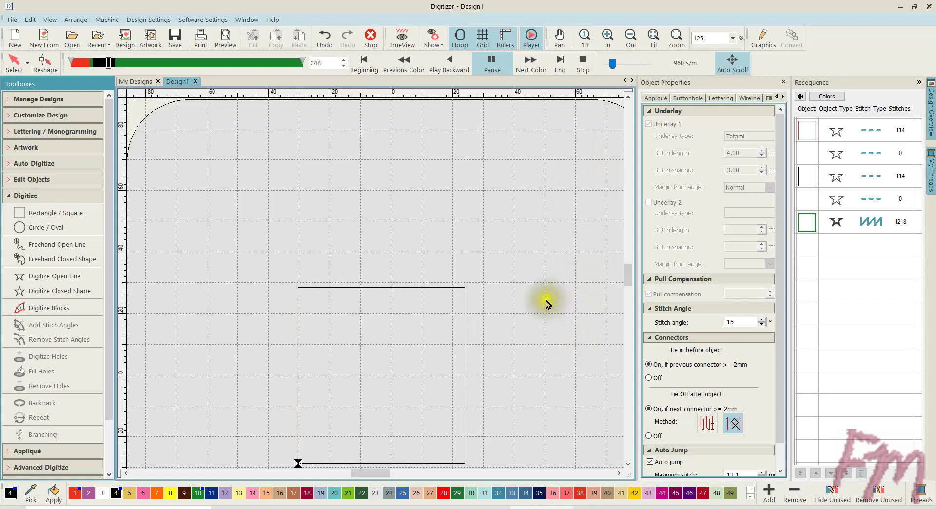
Skip the replay to the finished stitching at 1538, then select the second zero-stitch jump object
scroll(375, 286, up, 1)
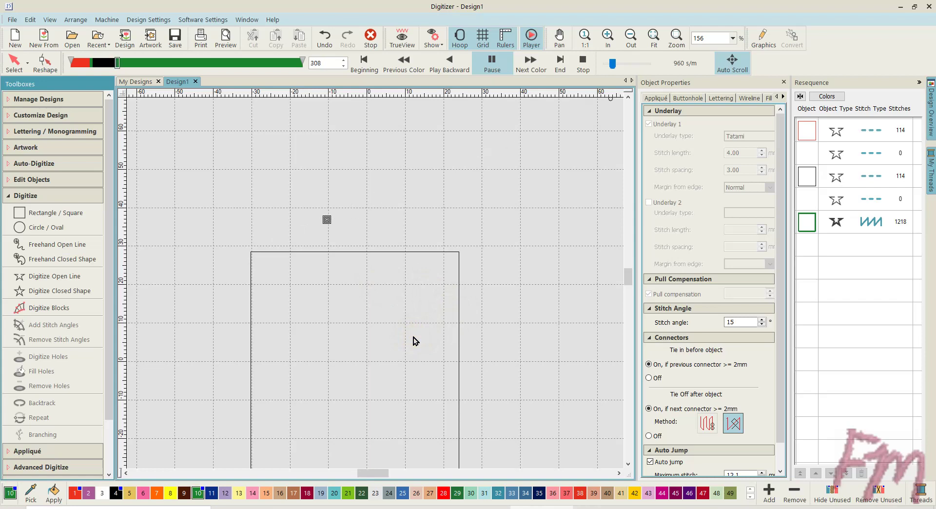
scroll(447, 289, down, 1)
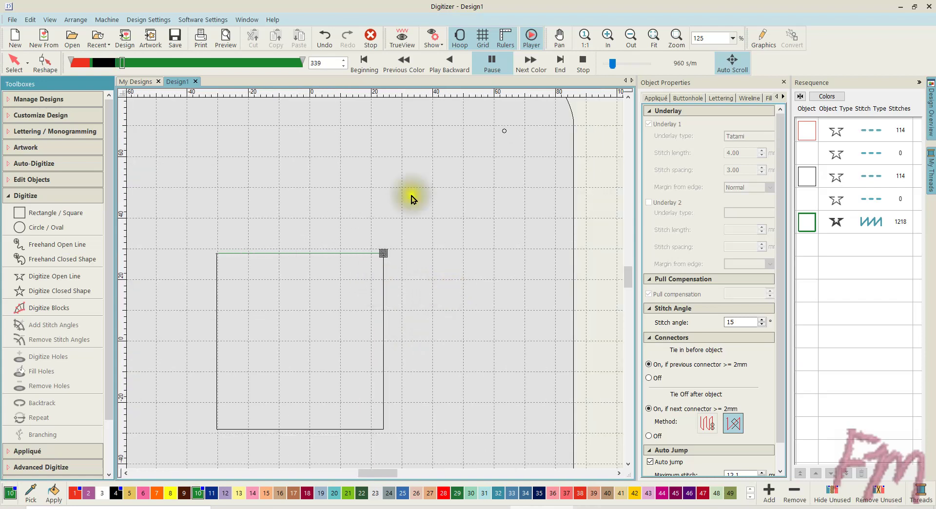
click(559, 66)
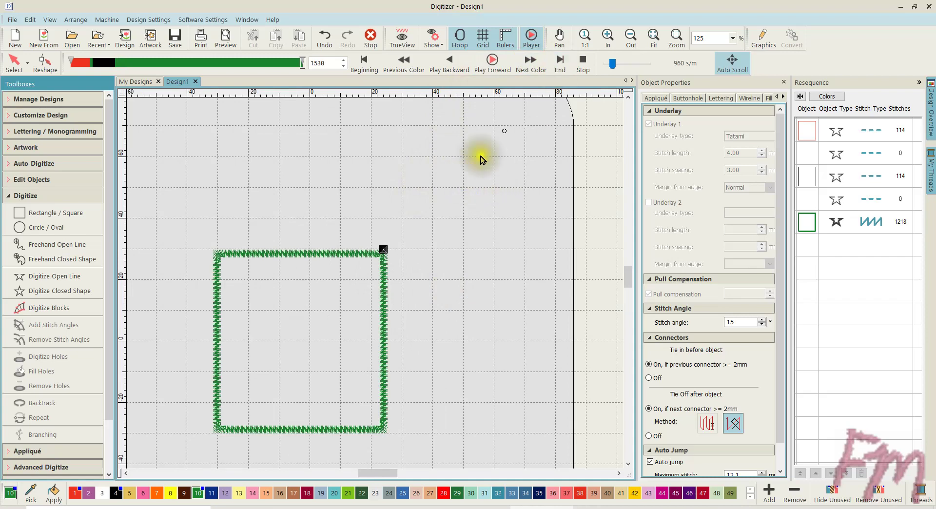
click(806, 153)
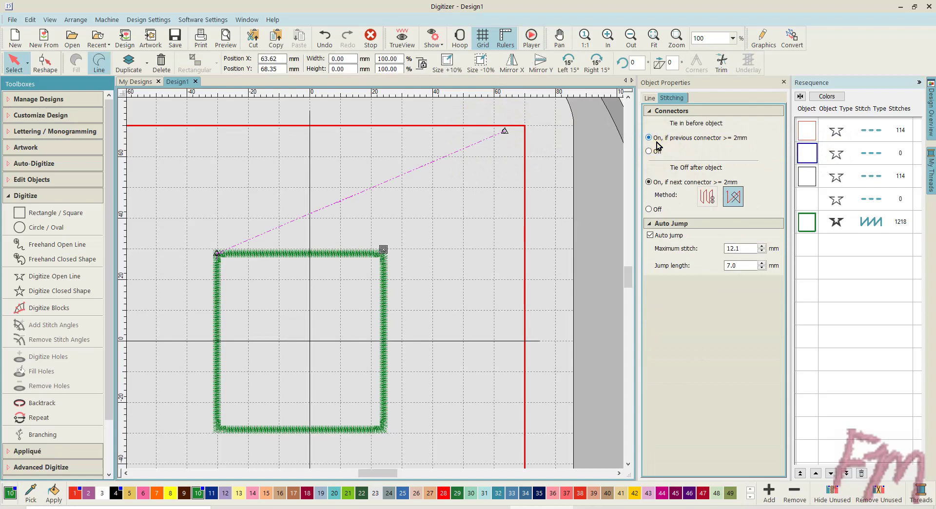
Set tie-in to Off on the second jump object, then check the other objects' connector settings
click(656, 150)
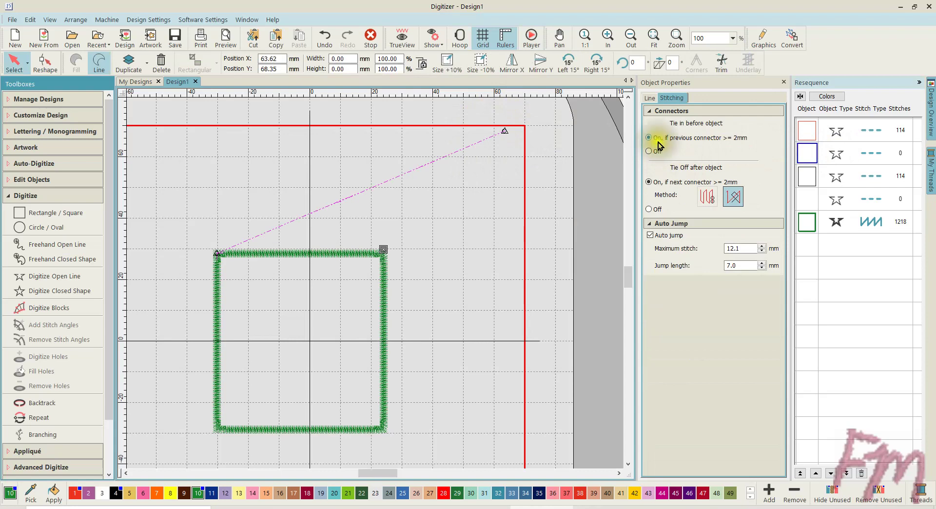
click(803, 197)
click(653, 152)
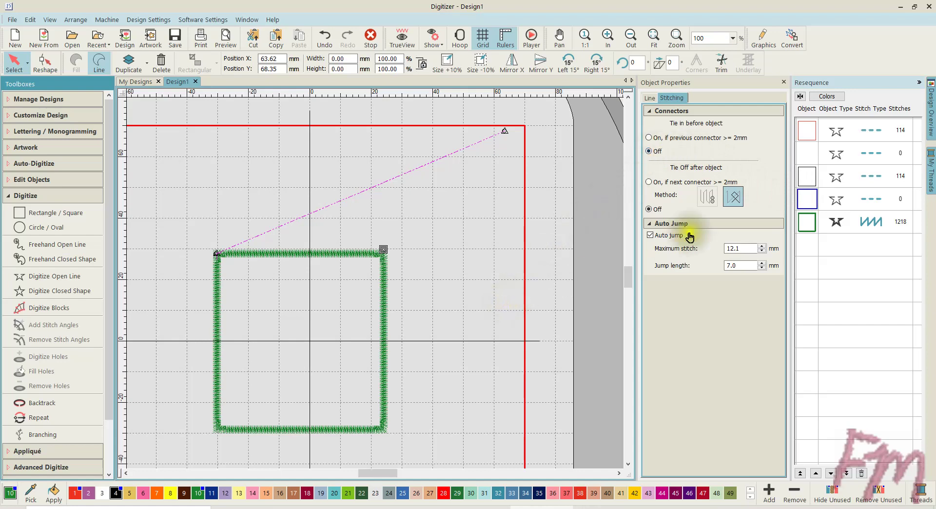
click(806, 133)
click(807, 133)
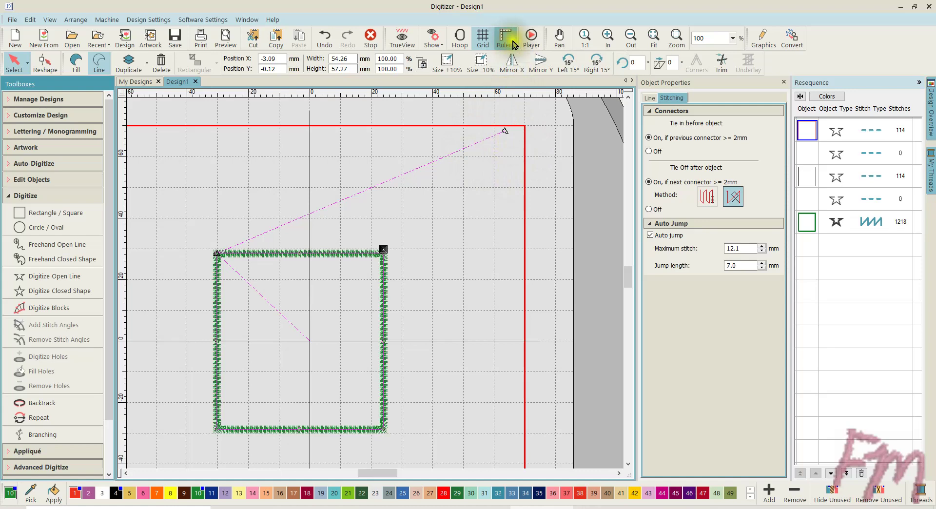
Replay the design to the end and zoom out to view the whole satin-bordered square in the hoop
click(530, 40)
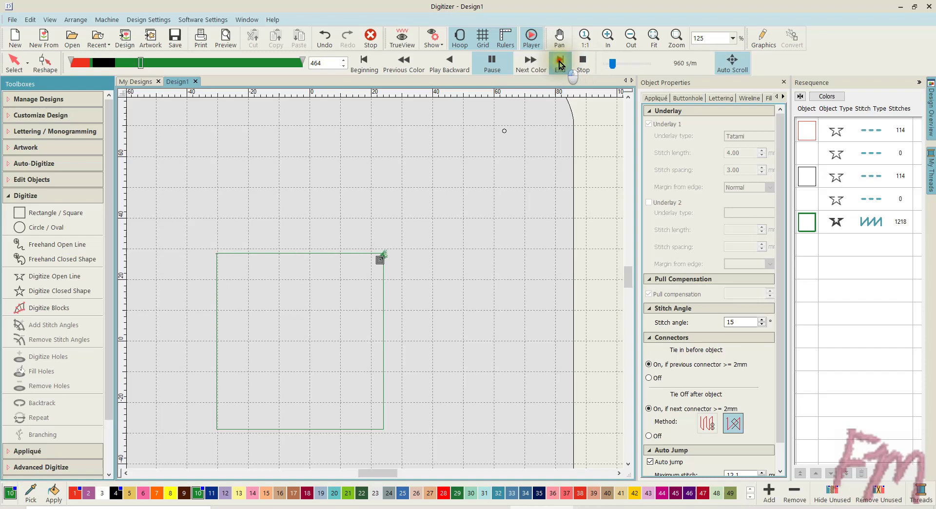
click(559, 65)
scroll(376, 284, down, 3)
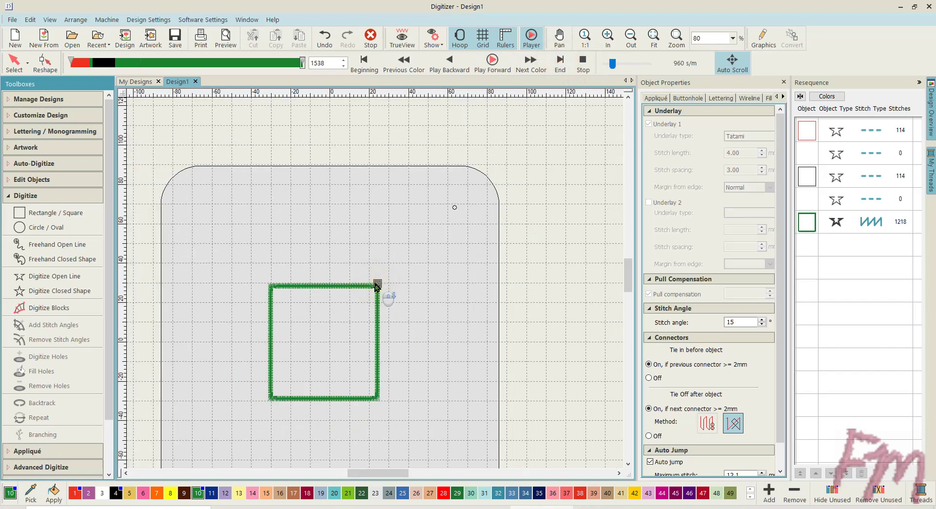
scroll(376, 284, down, 1)
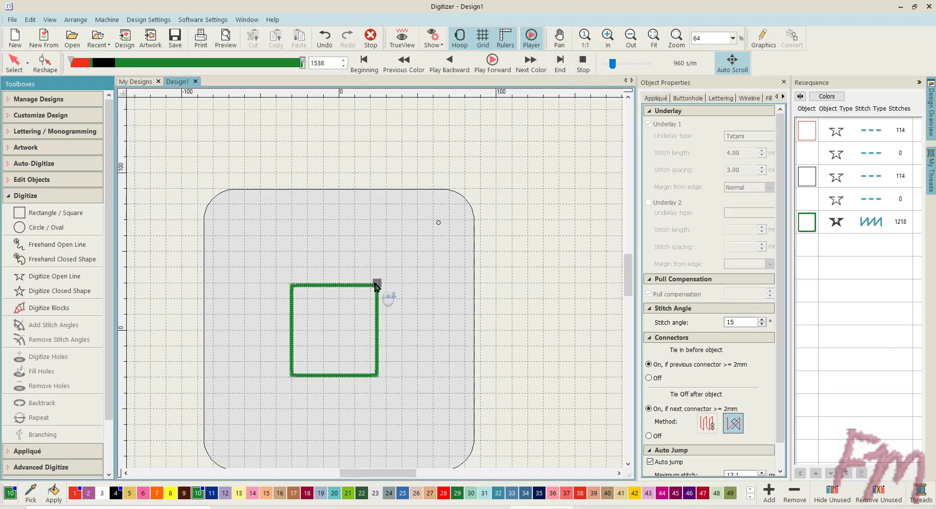
click(410, 321)
click(411, 321)
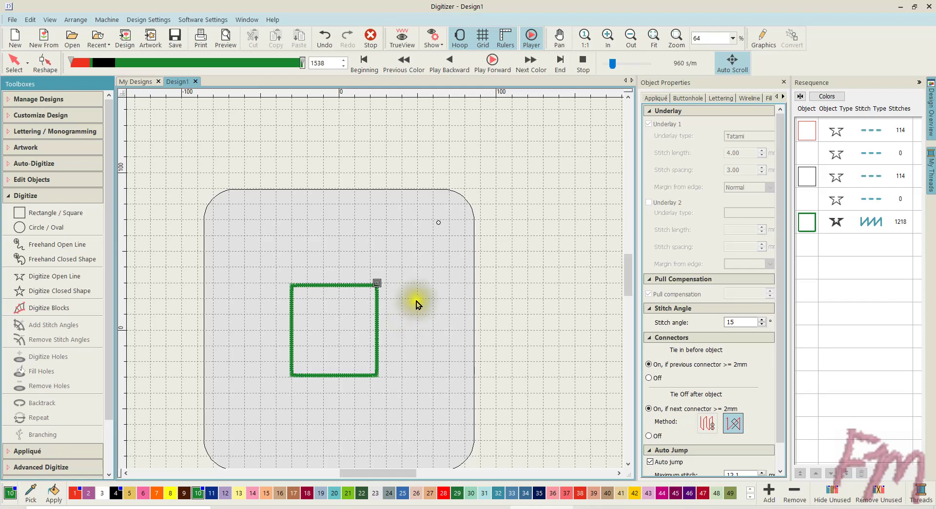
click(8, 195)
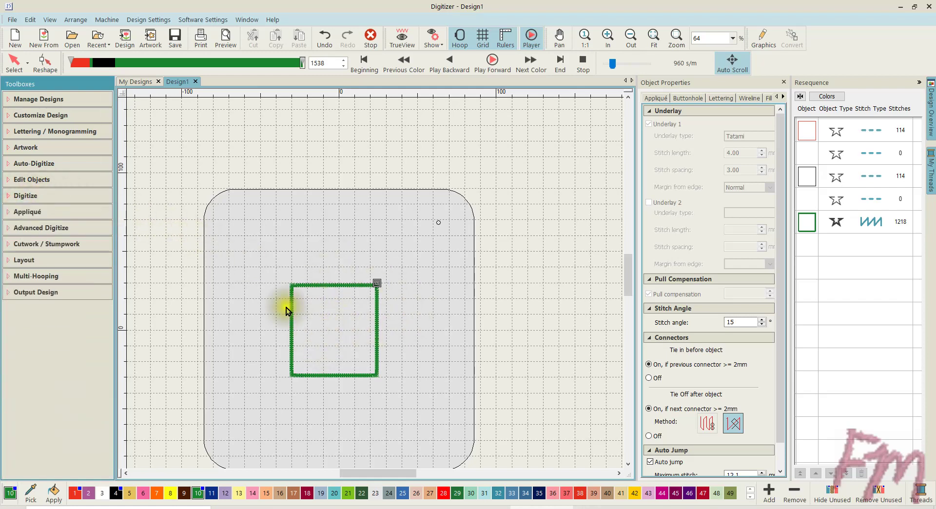
Expand the Appliqué toolbox, start Digitize Appliqué, then return to Hatch's Moon & Star design
click(43, 215)
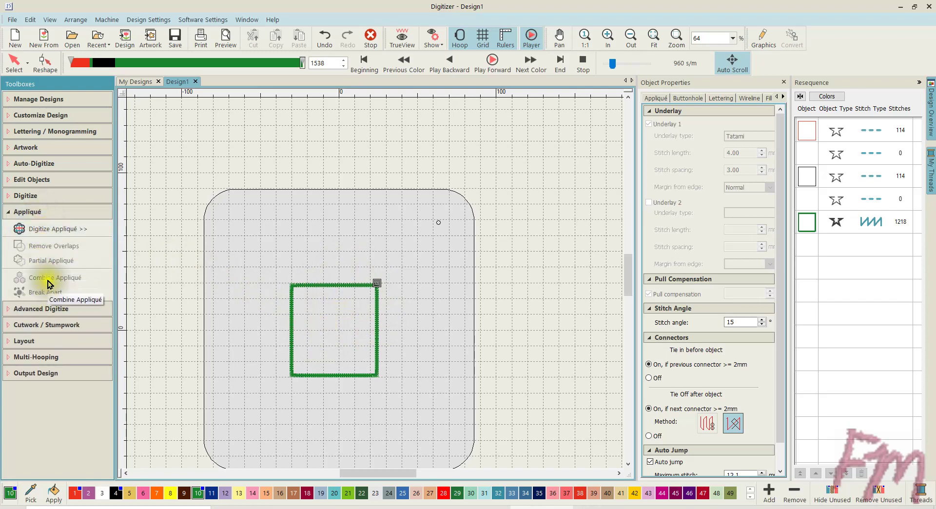
click(42, 232)
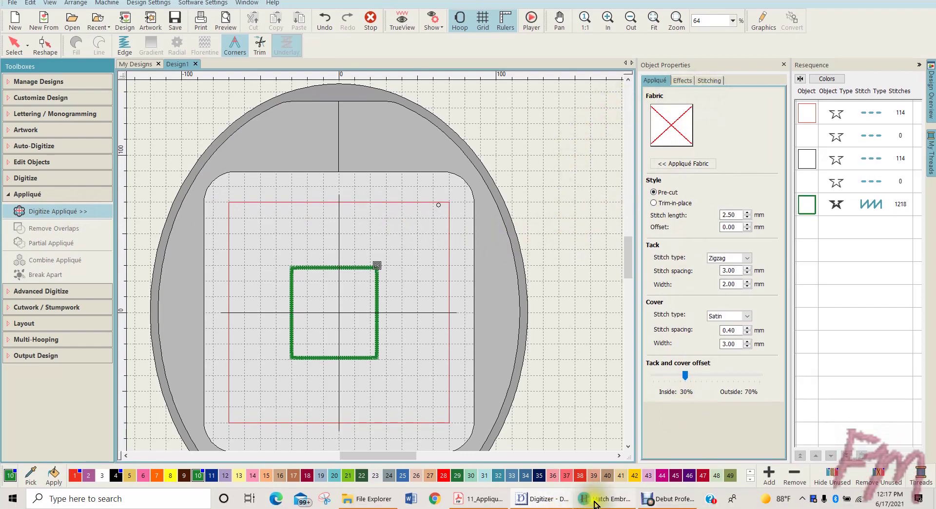
click(604, 504)
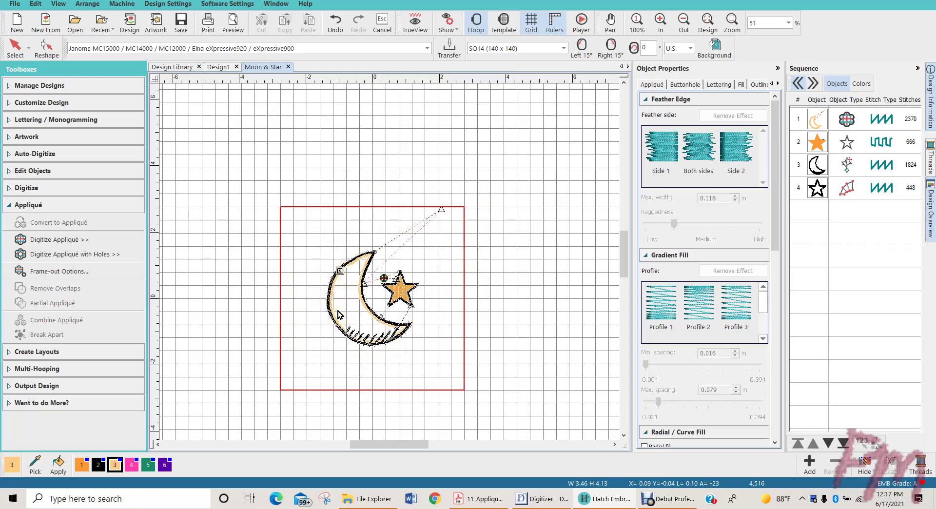
Review the Moon & Star design's machine and hoop settings, leaving positioning on Manual and cancelling
click(379, 326)
click(440, 253)
click(428, 270)
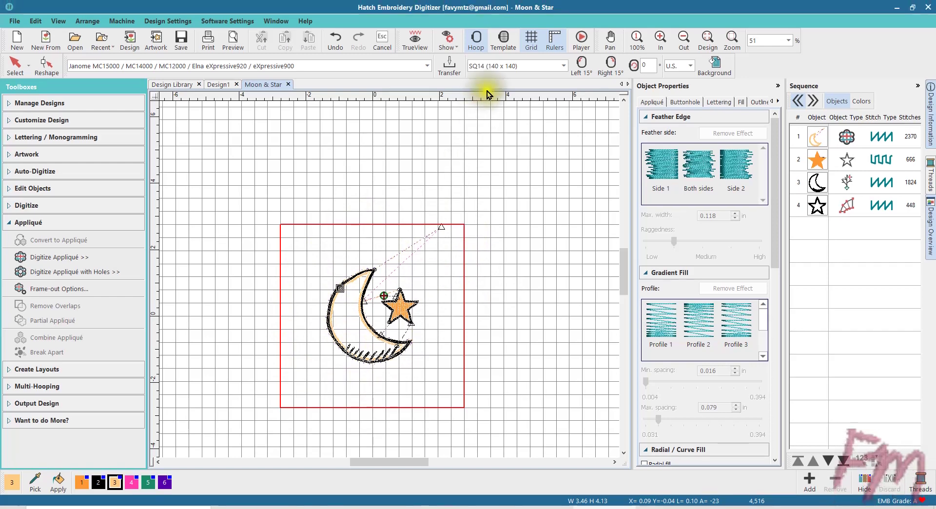
click(480, 44)
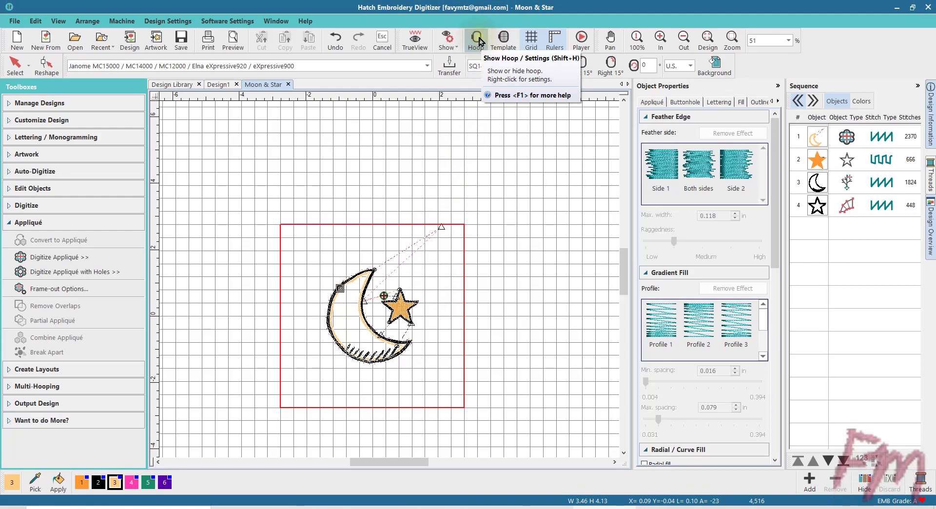
right_click(479, 41)
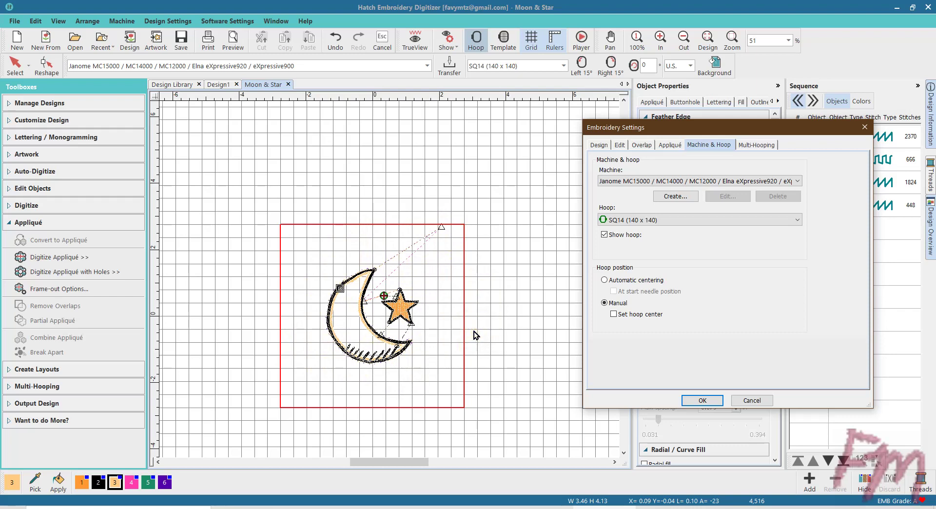
click(752, 400)
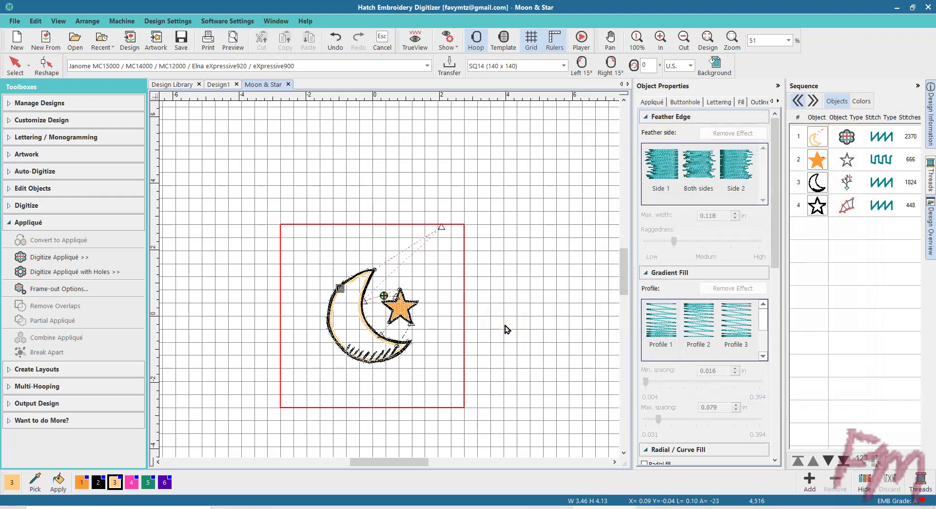